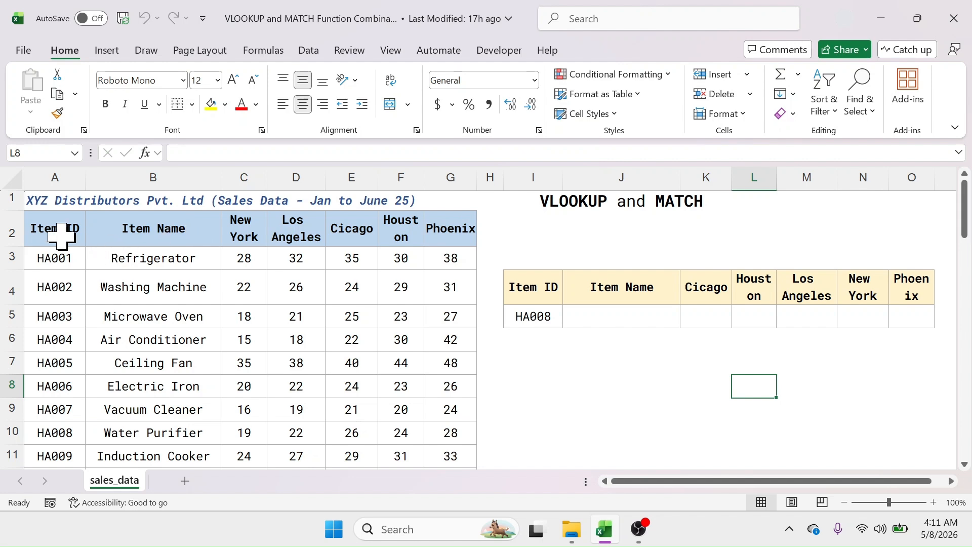
# Step: Examine the sales table's Item ID, Item Name and city columns alongside the HA008 lookup table in I4:O5
pyautogui.moveTo(63, 230); pyautogui.dragTo(74, 385)
pyautogui.moveTo(159, 230); pyautogui.dragTo(159, 365)
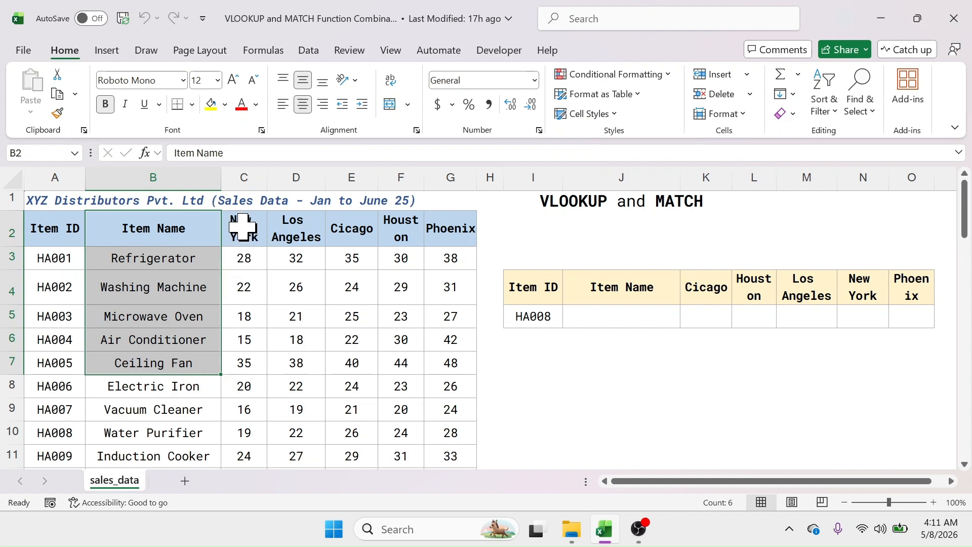
pyautogui.moveTo(243, 223); pyautogui.dragTo(438, 370)
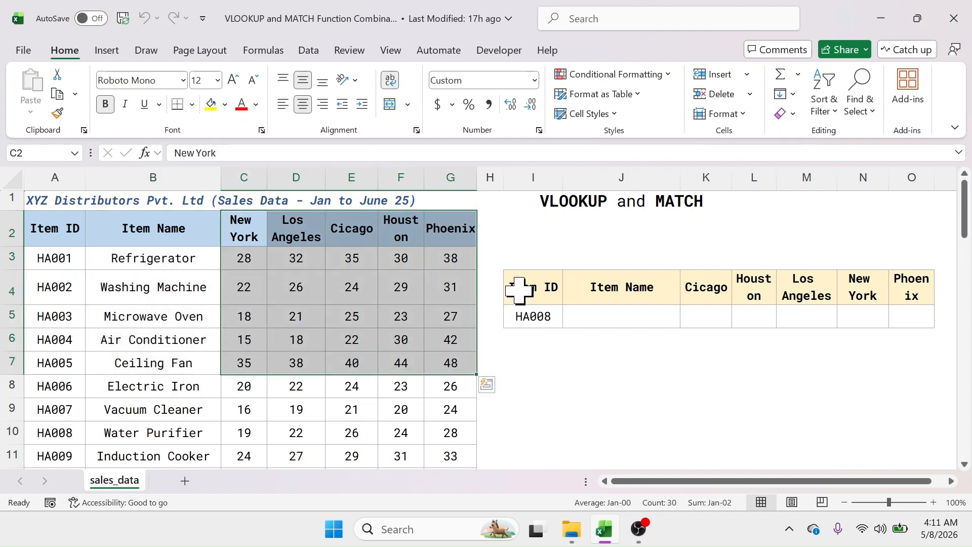
pyautogui.moveTo(519, 285); pyautogui.dragTo(895, 294)
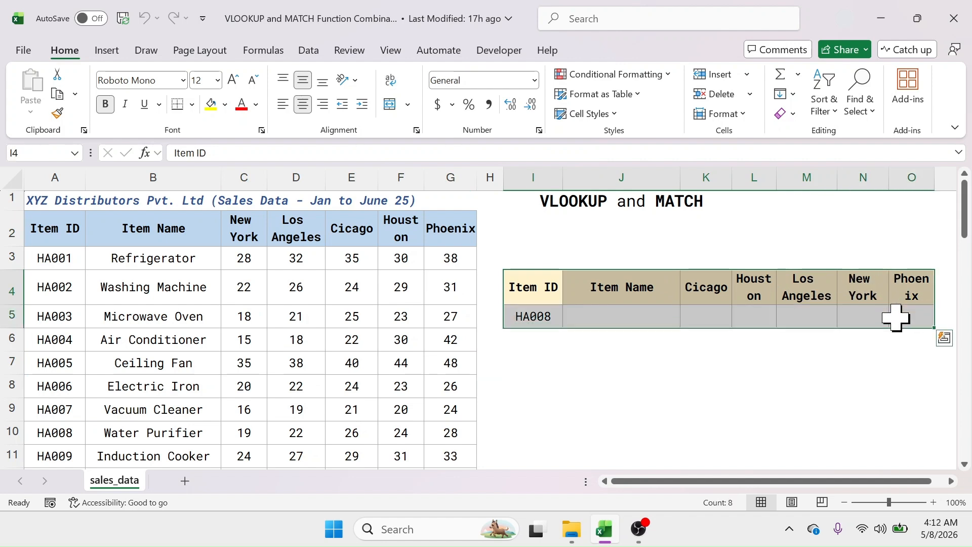
pyautogui.click(610, 325)
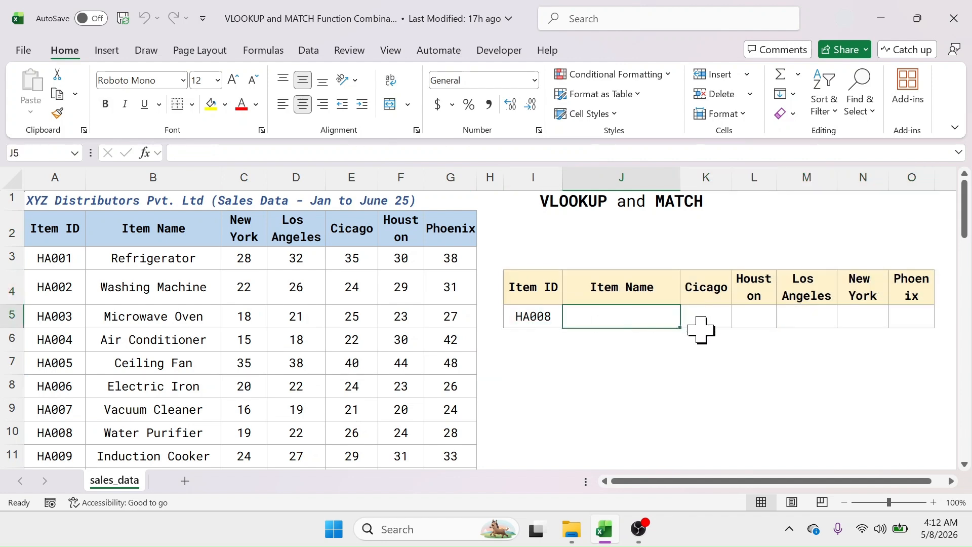
pyautogui.moveTo(712, 324); pyautogui.dragTo(906, 316)
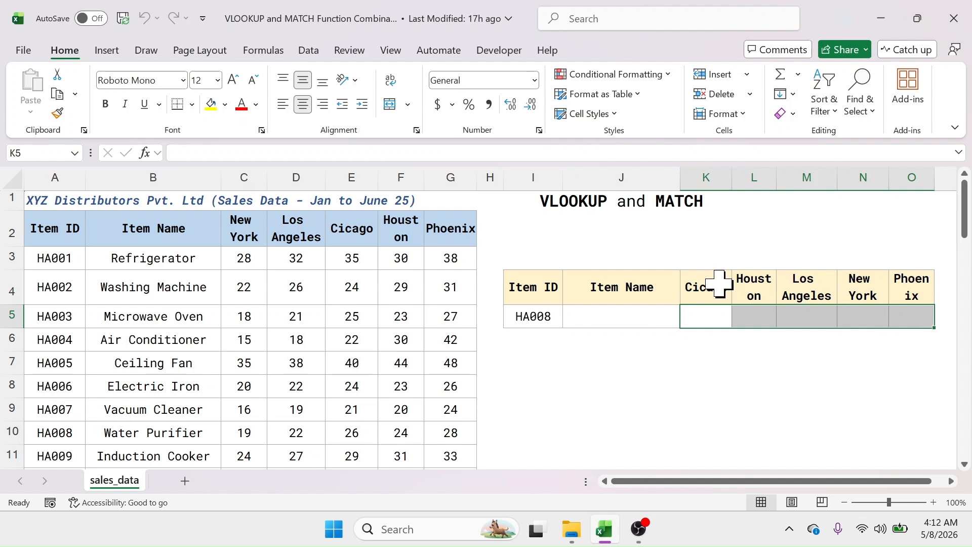
pyautogui.moveTo(716, 282); pyautogui.dragTo(894, 284)
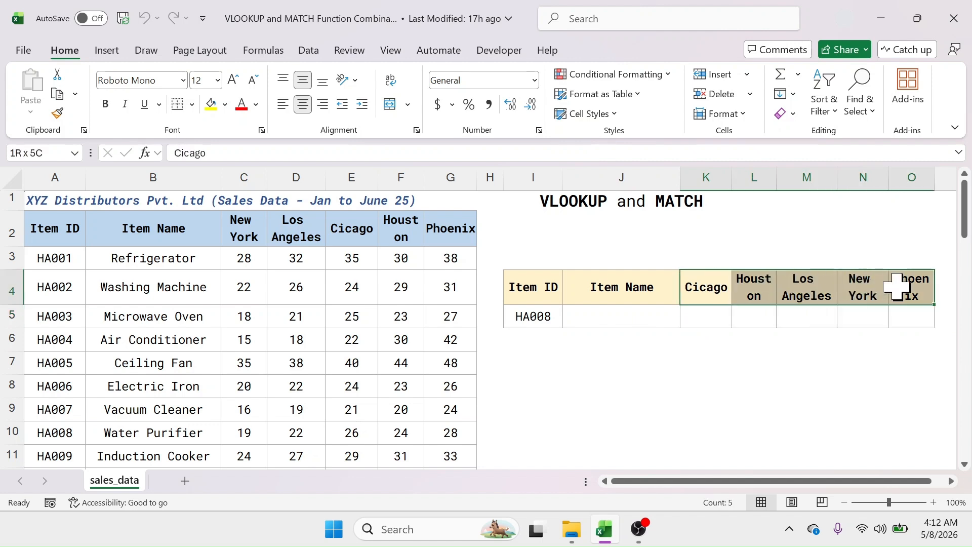
pyautogui.click(538, 321)
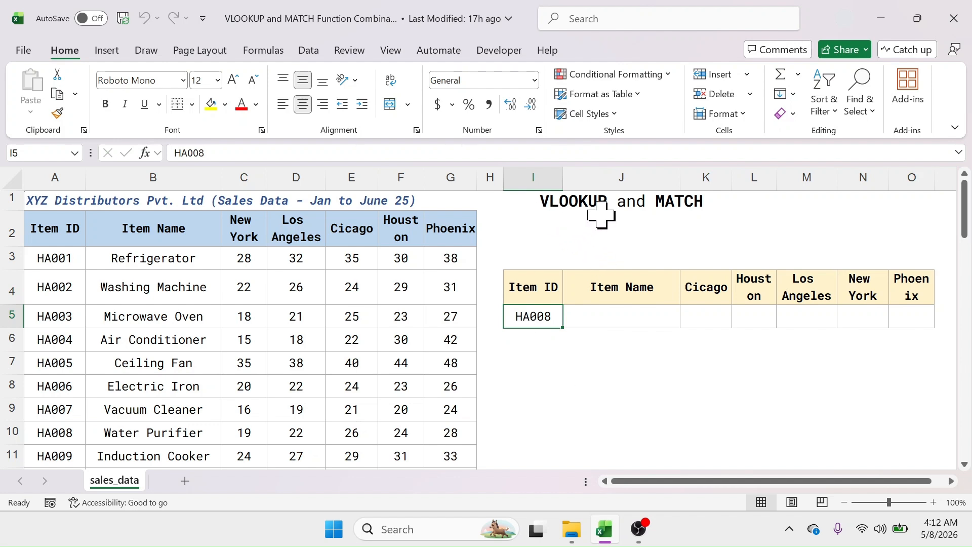
pyautogui.moveTo(625, 319); pyautogui.dragTo(904, 319)
pyautogui.click(538, 319)
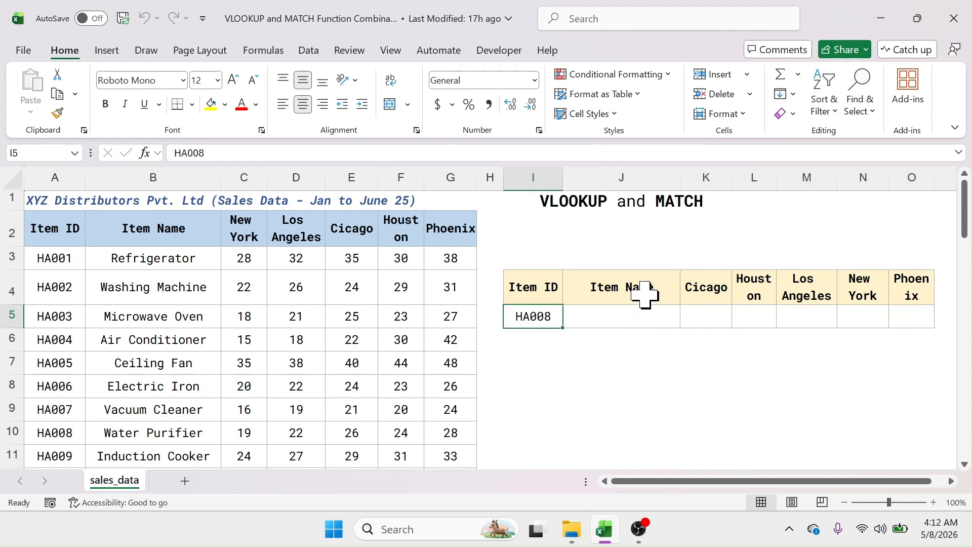
pyautogui.moveTo(644, 291); pyautogui.dragTo(911, 315)
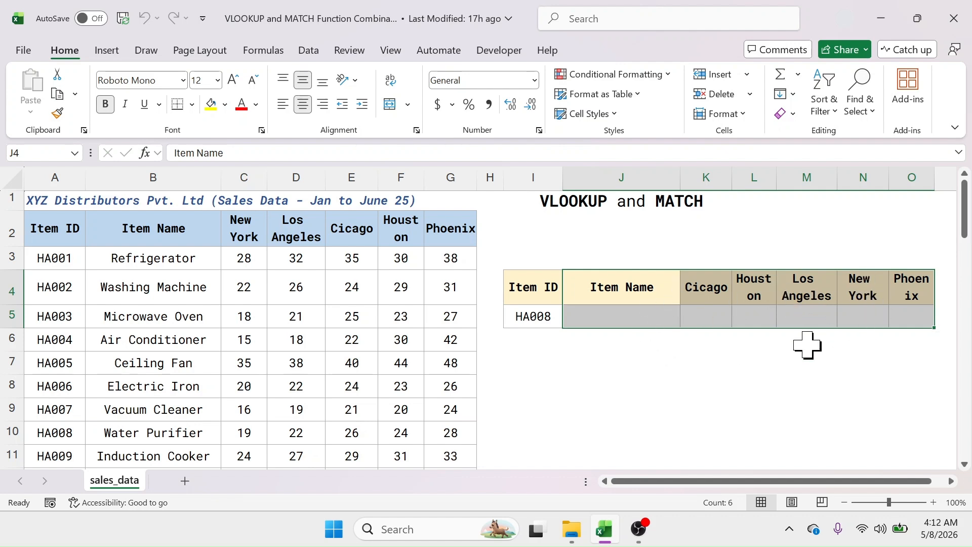
pyautogui.click(765, 360)
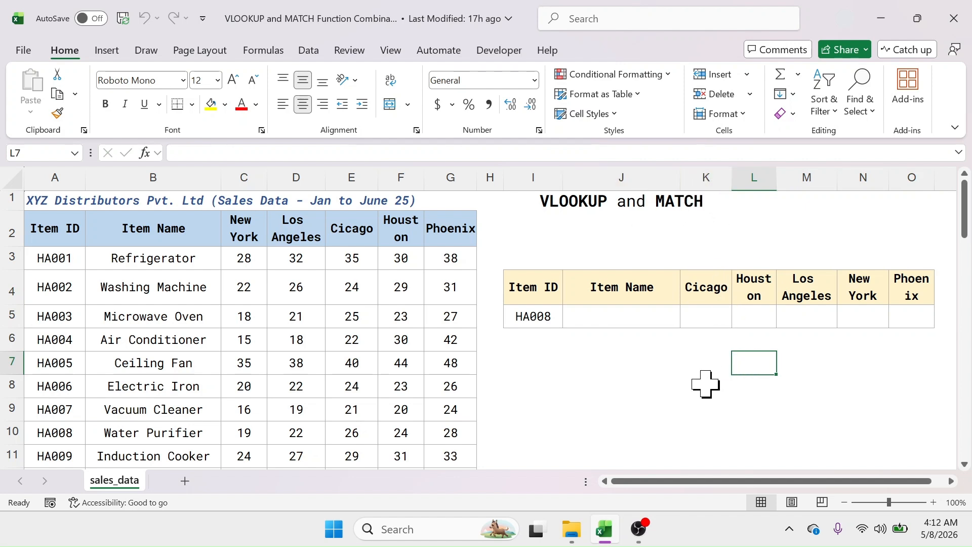
pyautogui.press('Up')
pyautogui.press('Up')
pyautogui.press('Up')
pyautogui.press('Up')
pyautogui.press('Up')
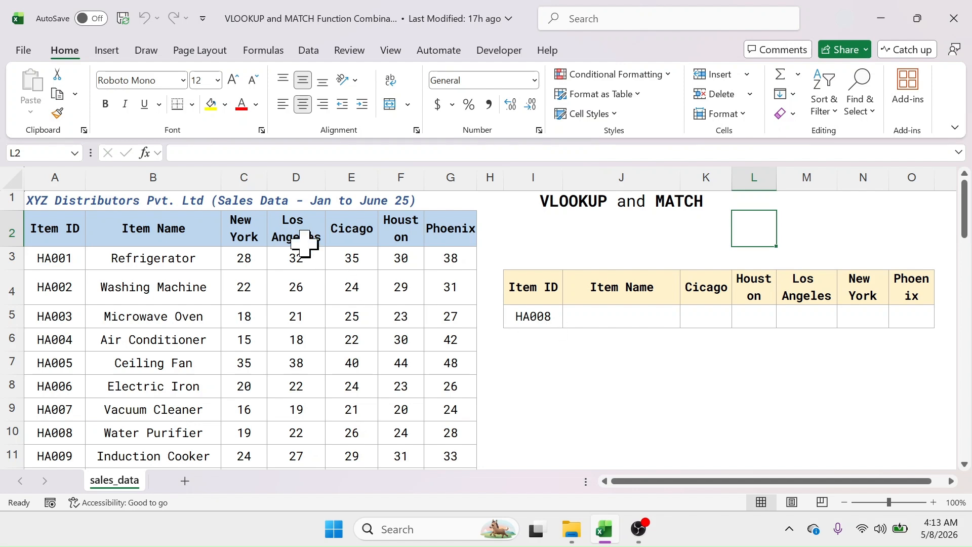
# Step: Compare the order of the item name and city headers in the sales table with those in the lookup table
pyautogui.click(199, 232)
pyautogui.click(259, 233)
pyautogui.click(301, 229)
pyautogui.click(349, 228)
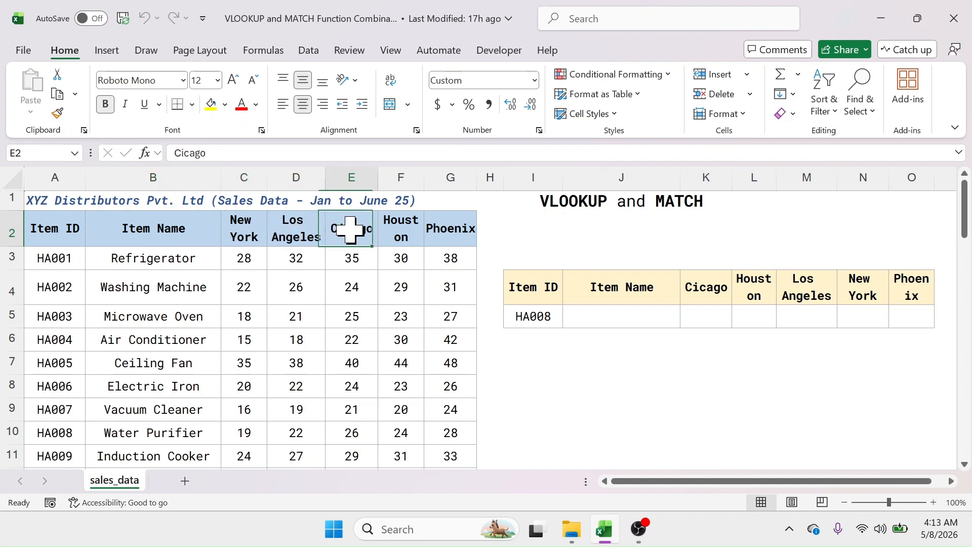
pyautogui.click(402, 226)
pyautogui.click(448, 231)
pyautogui.click(645, 290)
pyautogui.click(719, 286)
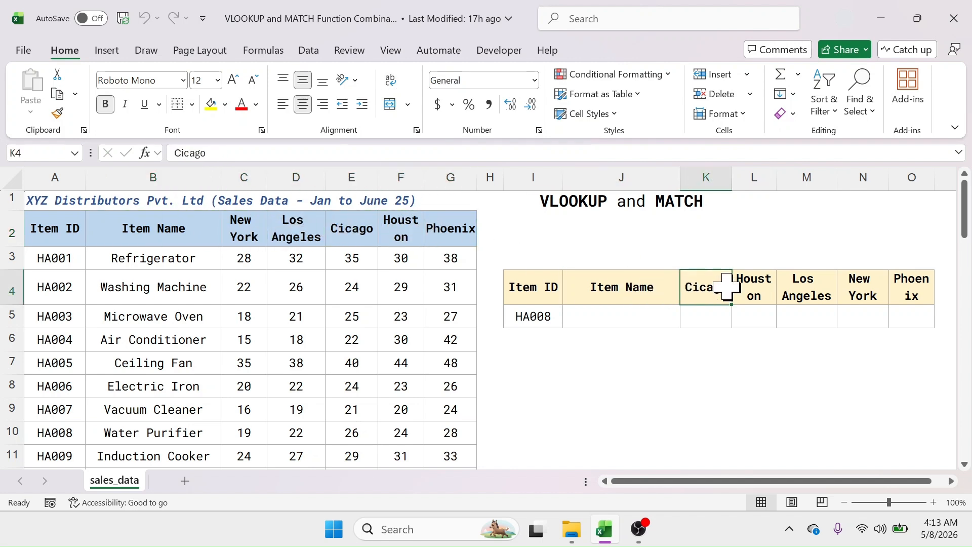
pyautogui.click(759, 286)
pyautogui.click(810, 286)
pyautogui.click(865, 286)
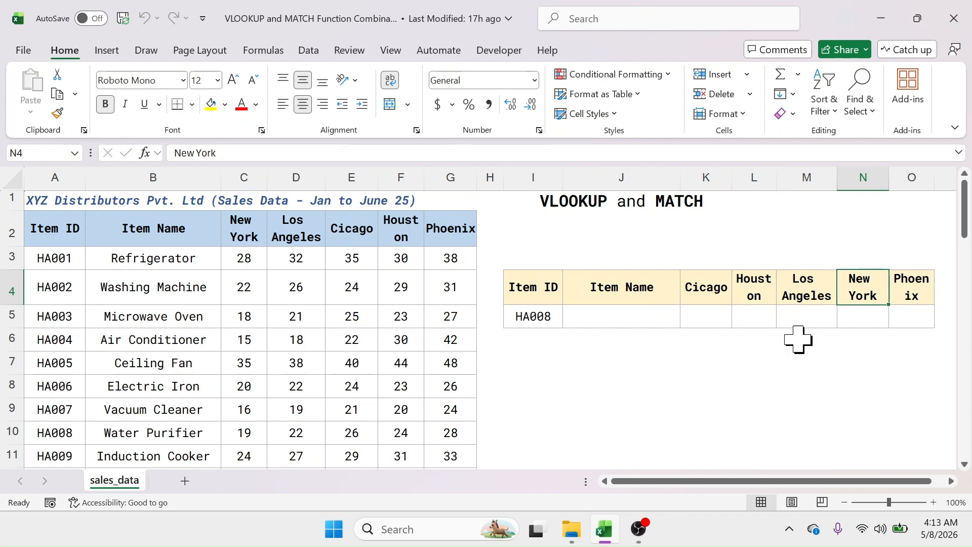
pyautogui.moveTo(184, 228); pyautogui.dragTo(430, 229)
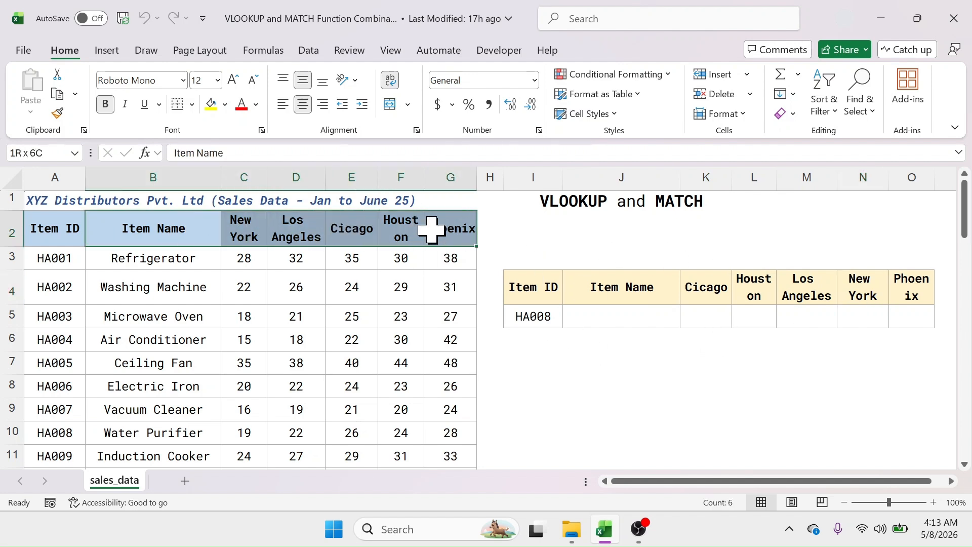
pyautogui.moveTo(600, 285); pyautogui.dragTo(899, 286)
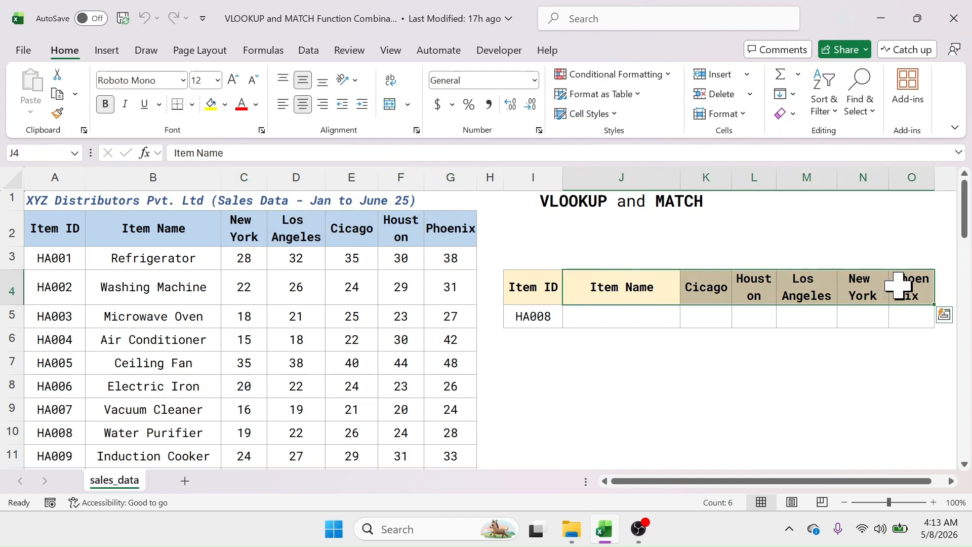
pyautogui.click(250, 227)
pyautogui.click(302, 231)
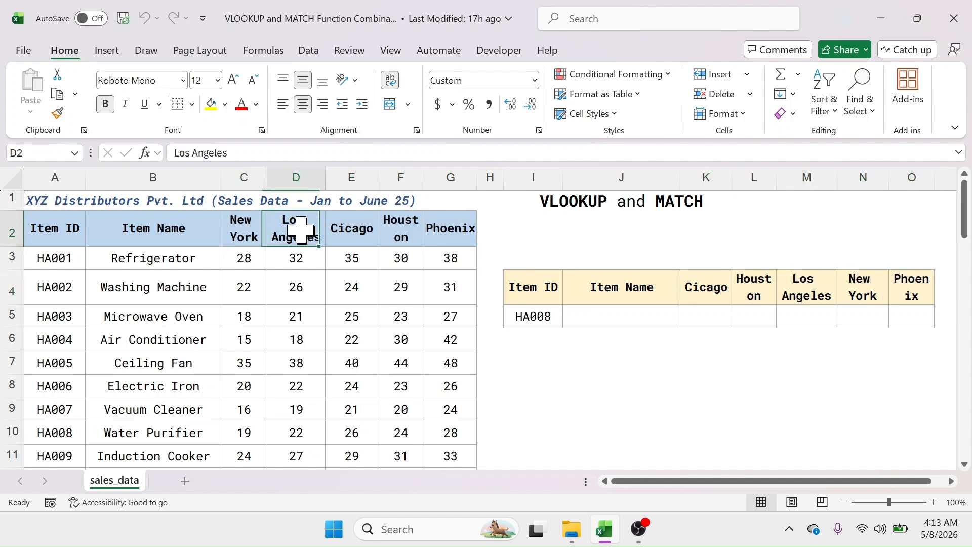
pyautogui.click(344, 228)
pyautogui.click(397, 228)
pyautogui.click(454, 231)
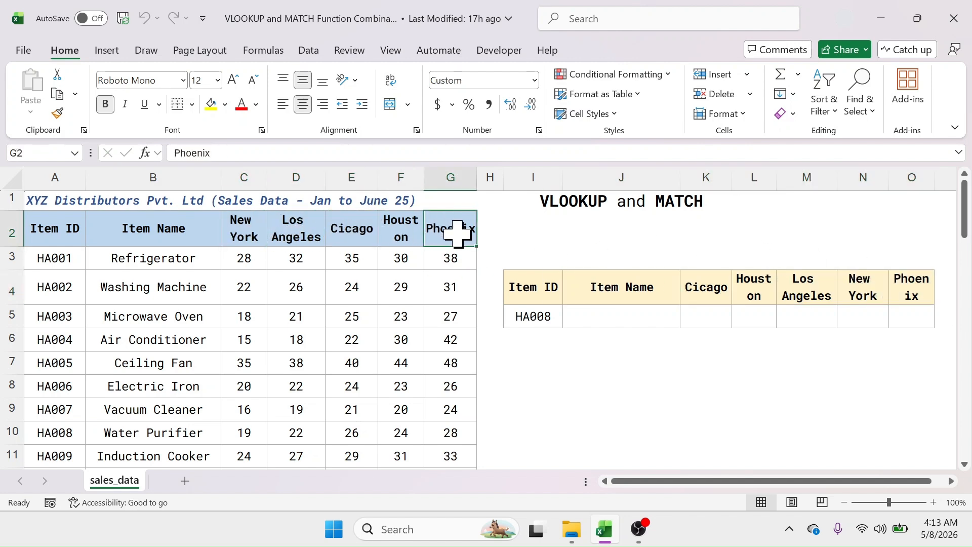
pyautogui.click(711, 291)
pyautogui.click(752, 294)
pyautogui.click(810, 291)
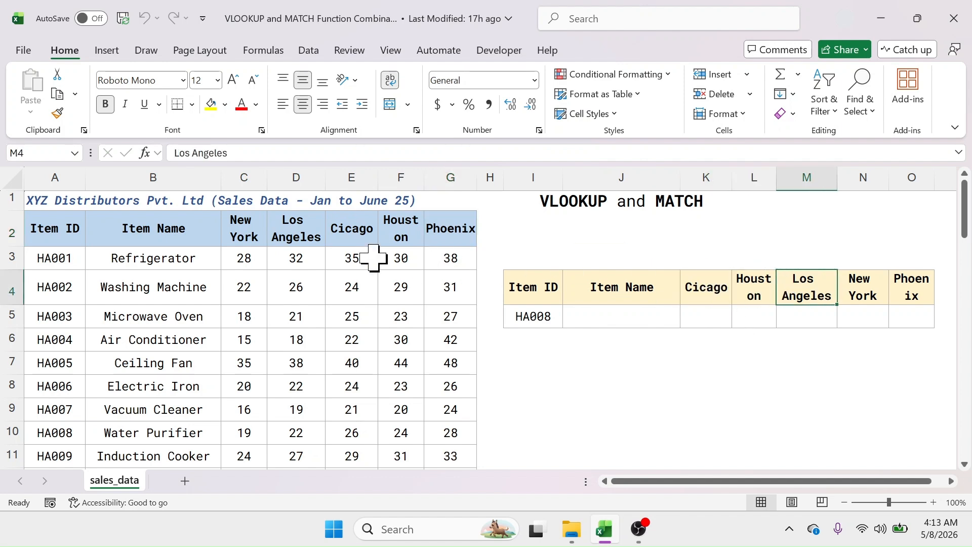
pyautogui.click(253, 230)
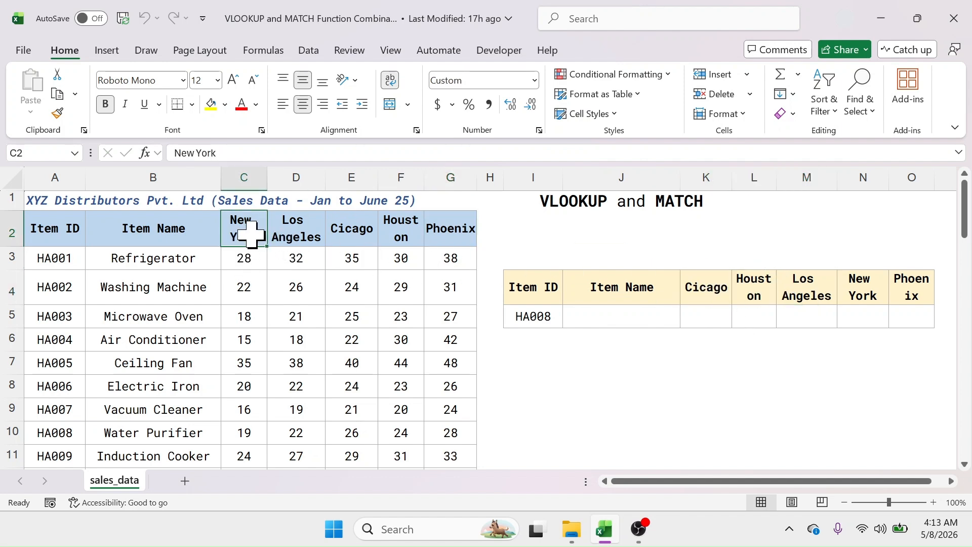
pyautogui.click(282, 238)
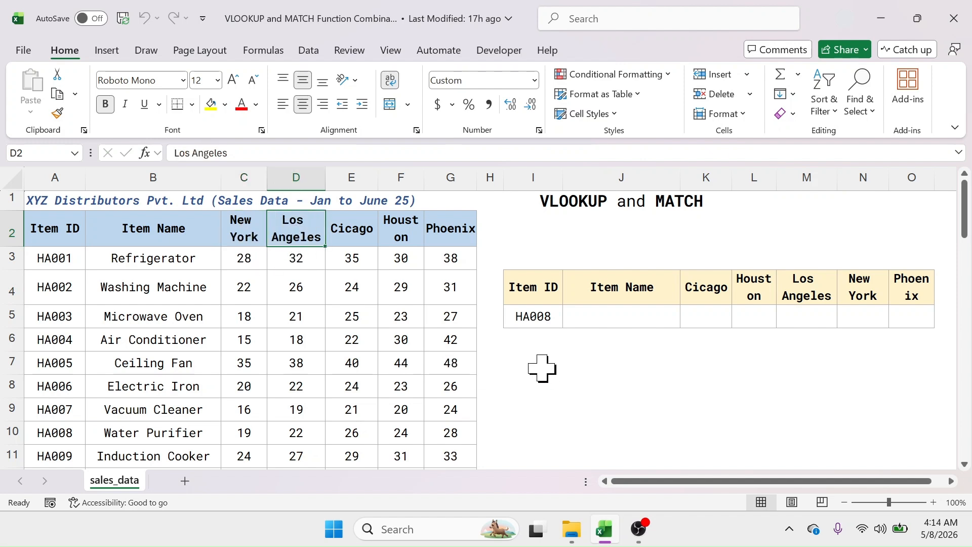
pyautogui.click(707, 287)
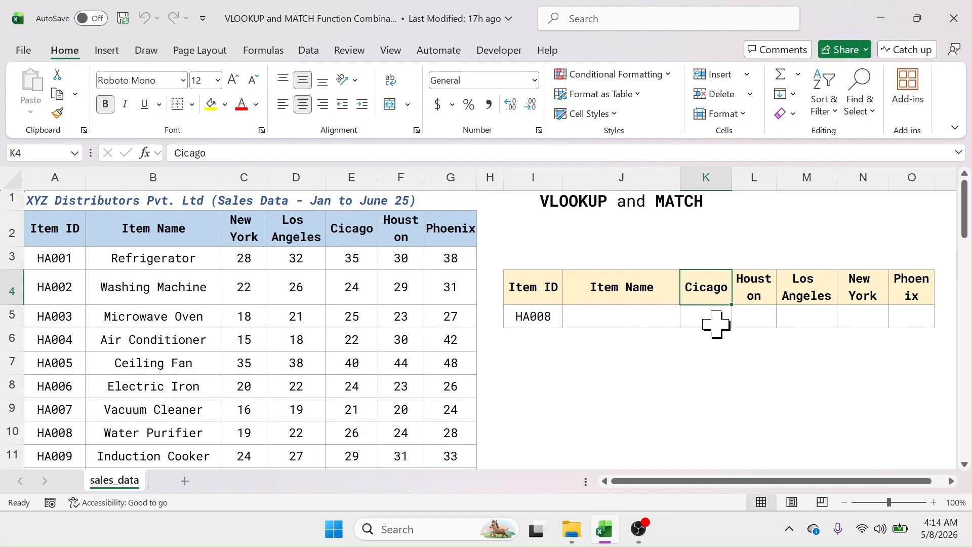
pyautogui.click(749, 293)
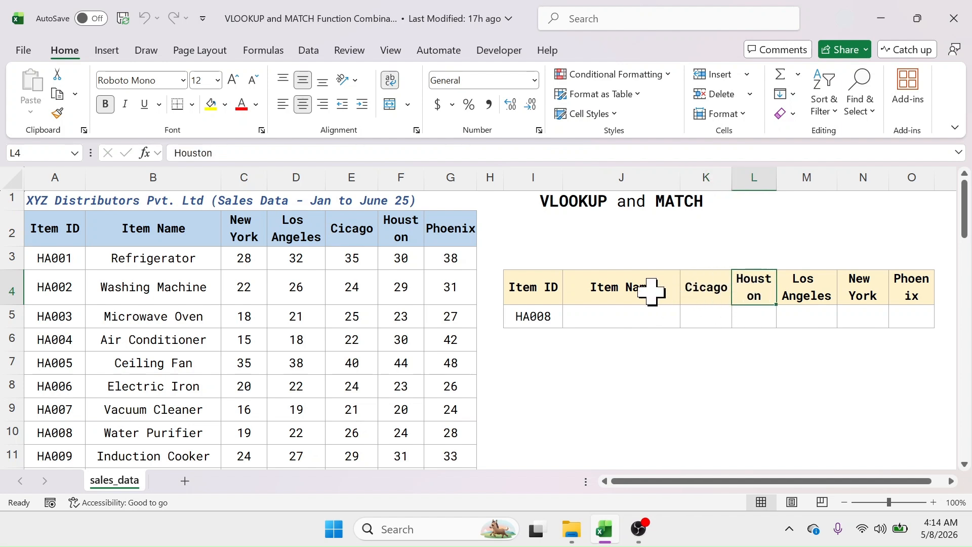
pyautogui.moveTo(696, 289); pyautogui.dragTo(900, 293)
pyautogui.press('Right')
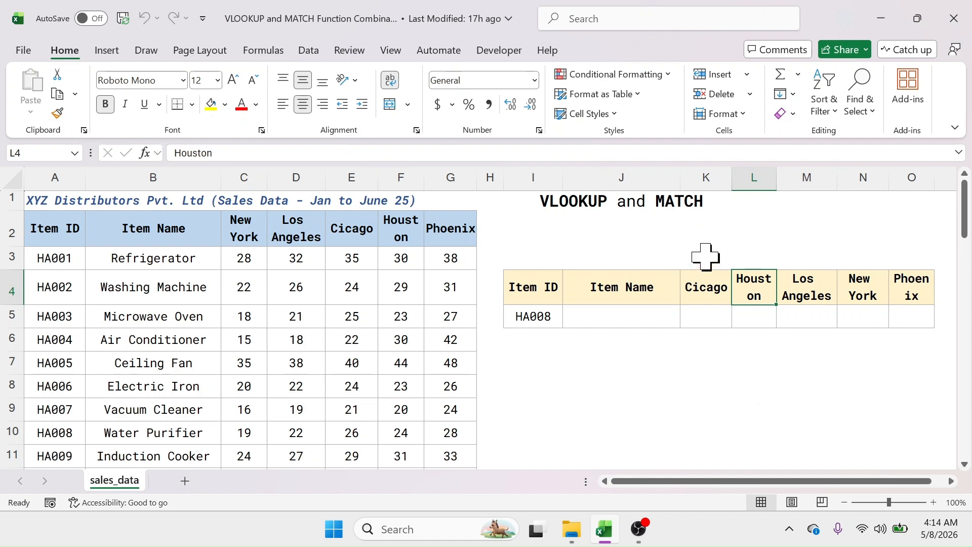
# Step: Enter =MATCH(J4,A2:G2,0) in J3 to find the Item Name header's column position, and check it against the sales table headers
pyautogui.click(598, 256)
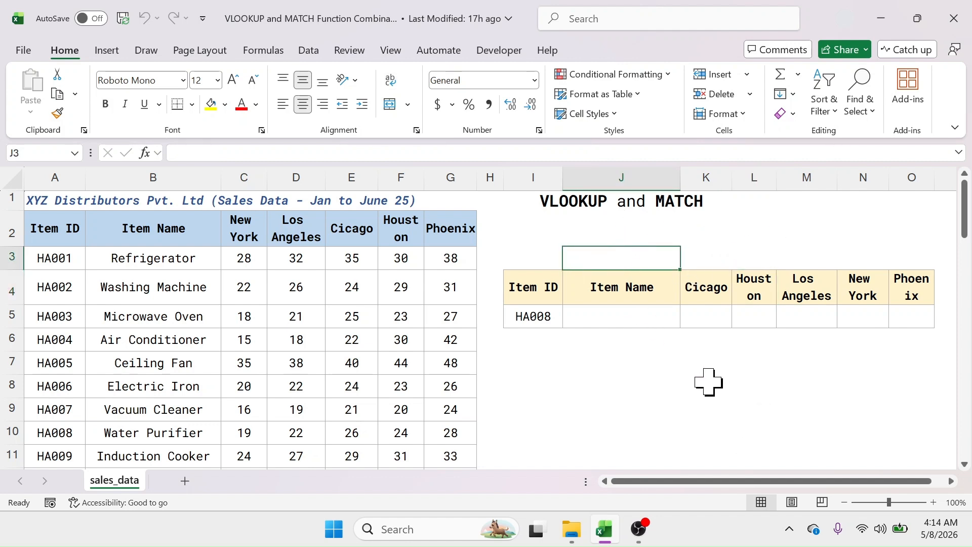
pyautogui.write('=MAT')
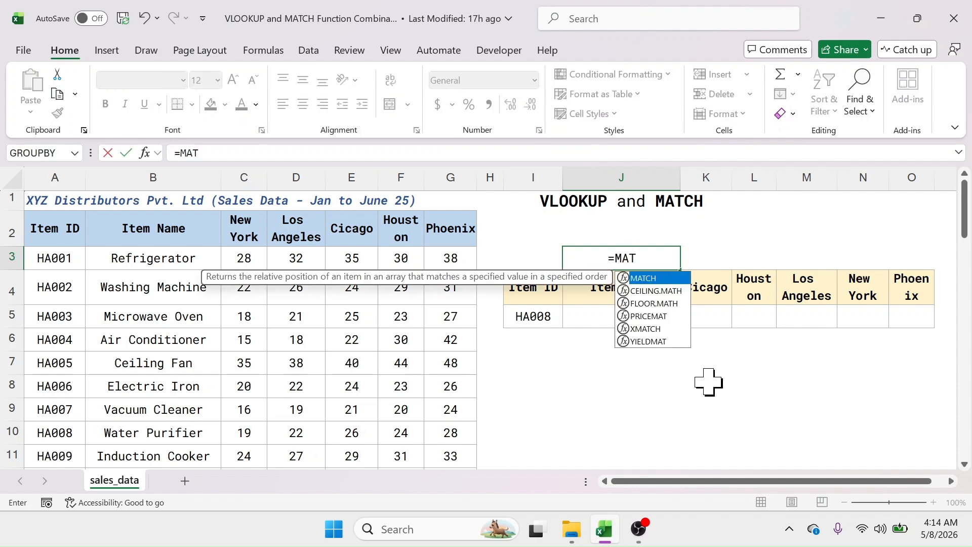
pyautogui.write('CH(')
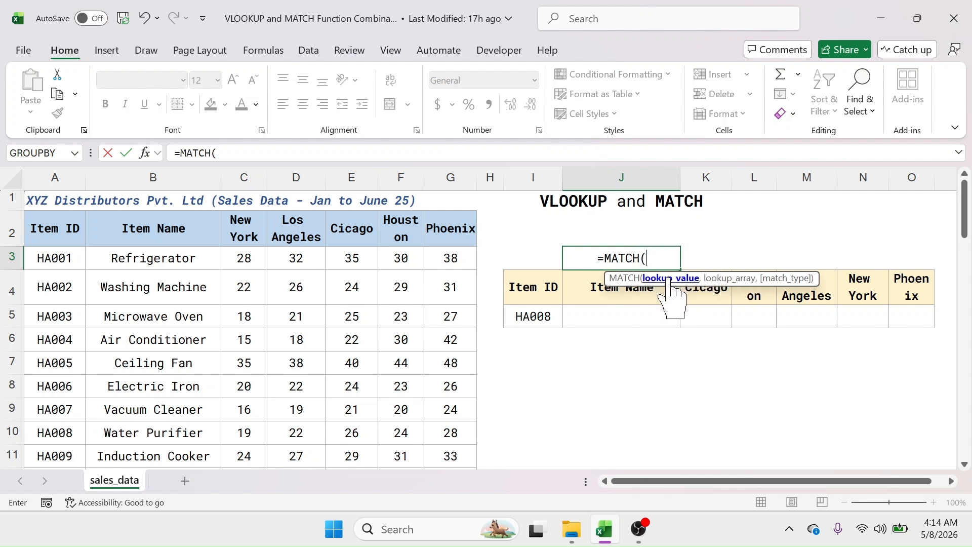
pyautogui.click(597, 292)
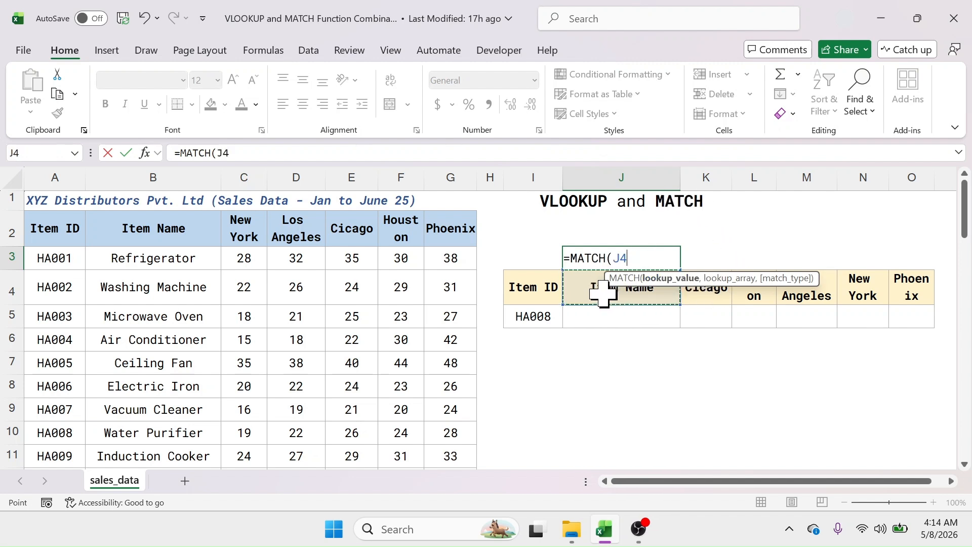
pyautogui.write(',')
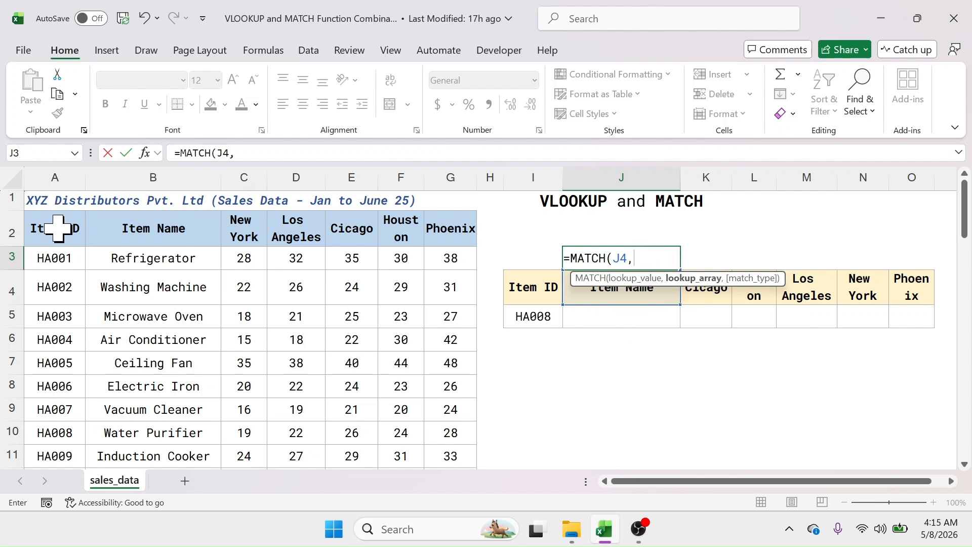
pyautogui.moveTo(58, 228); pyautogui.dragTo(451, 229)
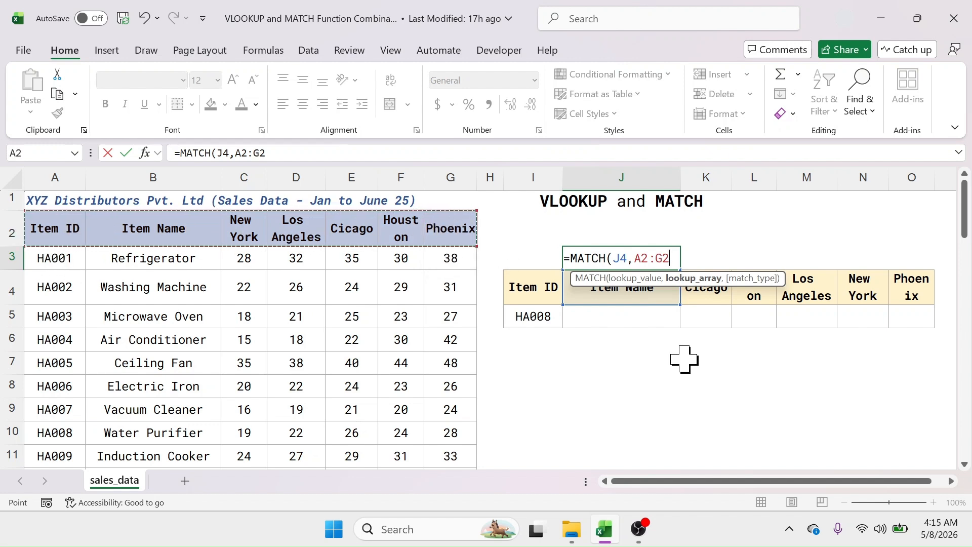
pyautogui.write(',')
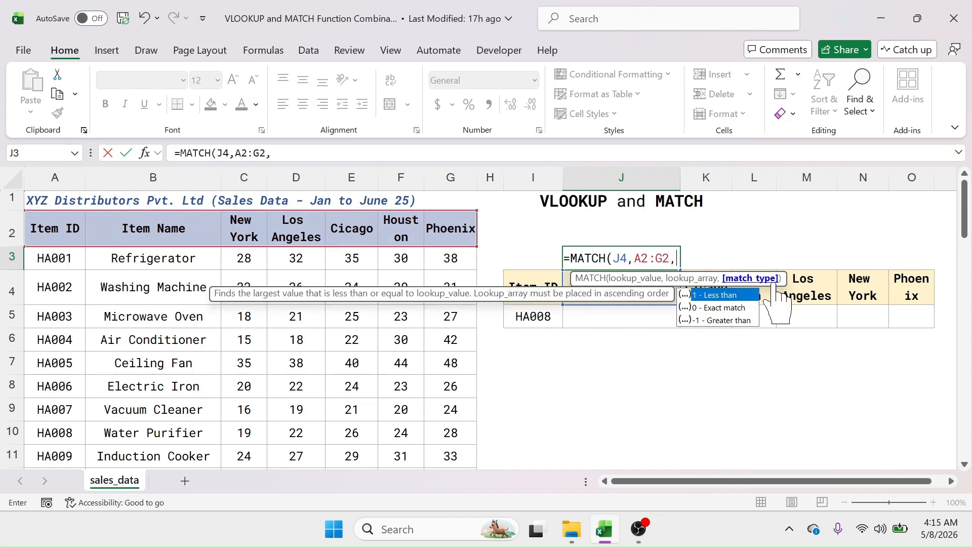
pyautogui.write('0')
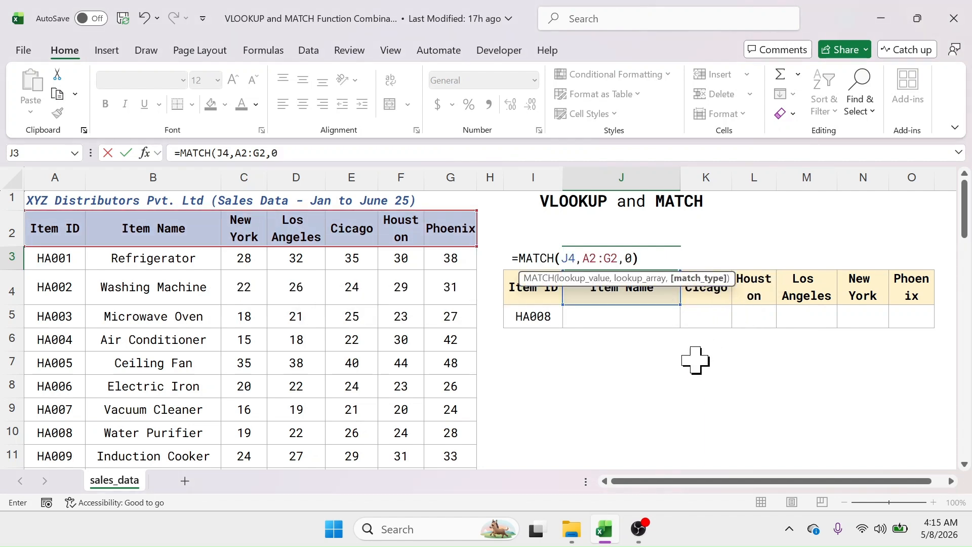
pyautogui.write(')')
pyautogui.press('Return')
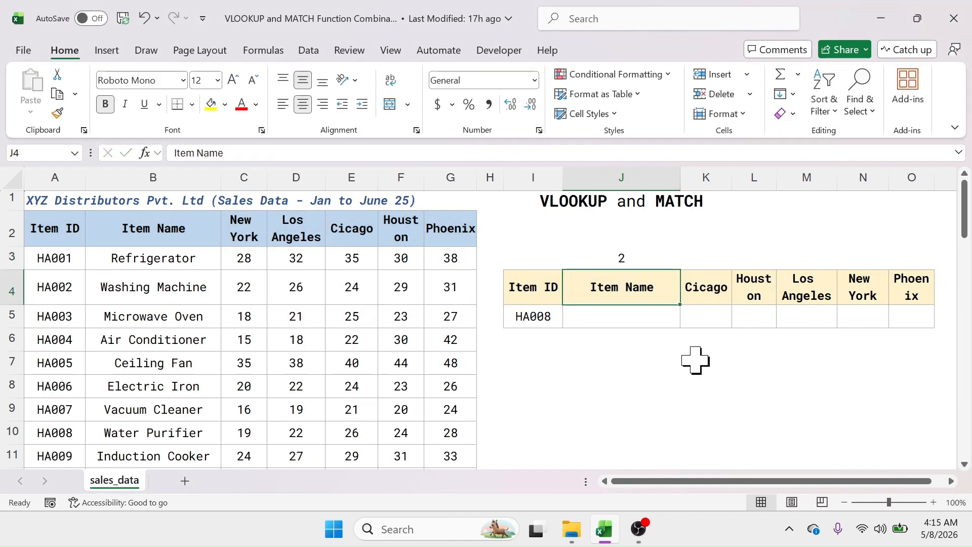
pyautogui.click(630, 258)
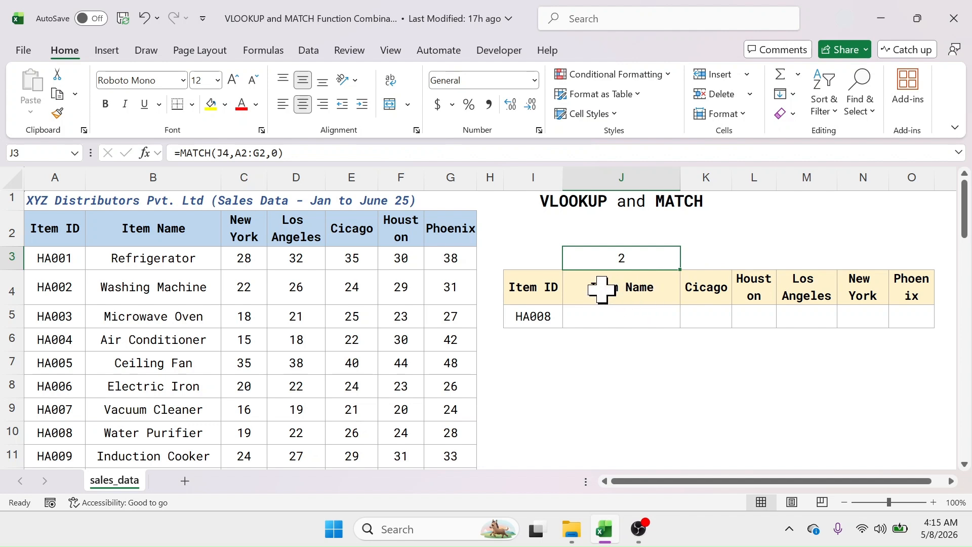
pyautogui.moveTo(59, 226); pyautogui.dragTo(434, 226)
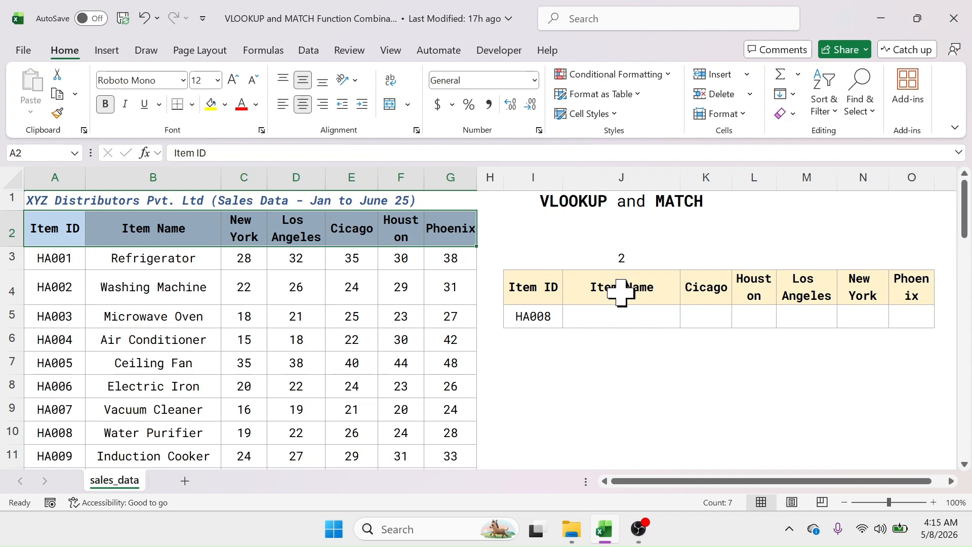
# Step: Enter =MATCH(K4,A2:G2,0) in K3 to find the Cicago header's column position in the sales table
pyautogui.click(70, 224)
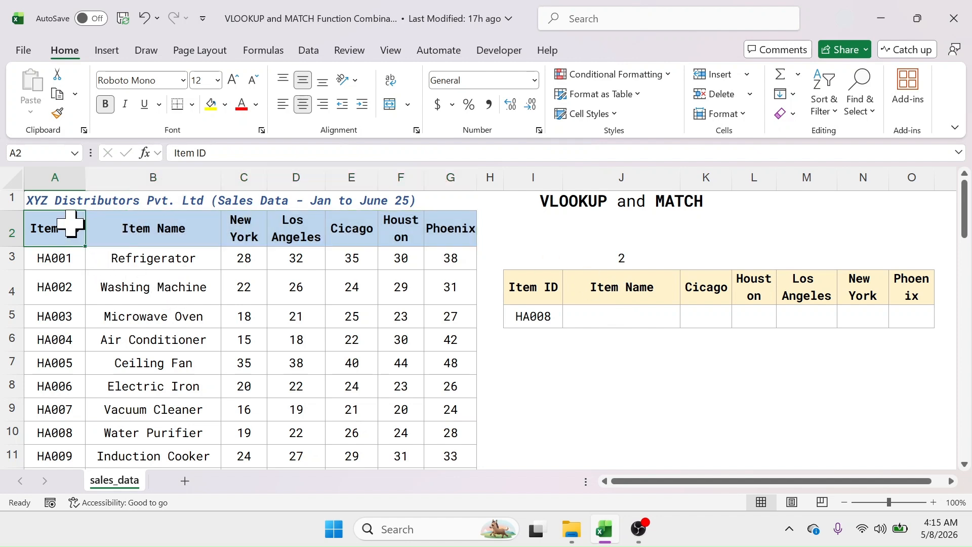
pyautogui.moveTo(70, 224); pyautogui.dragTo(445, 223)
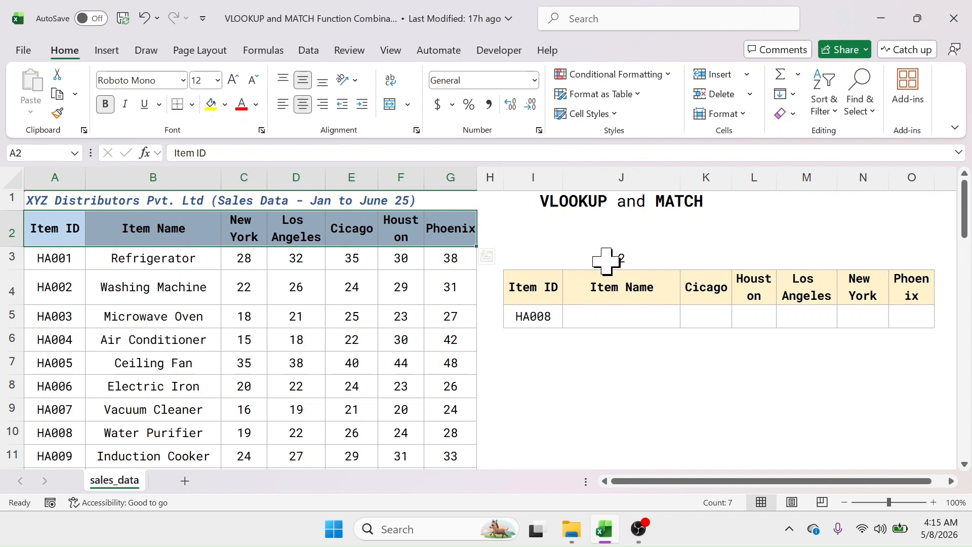
pyautogui.click(705, 261)
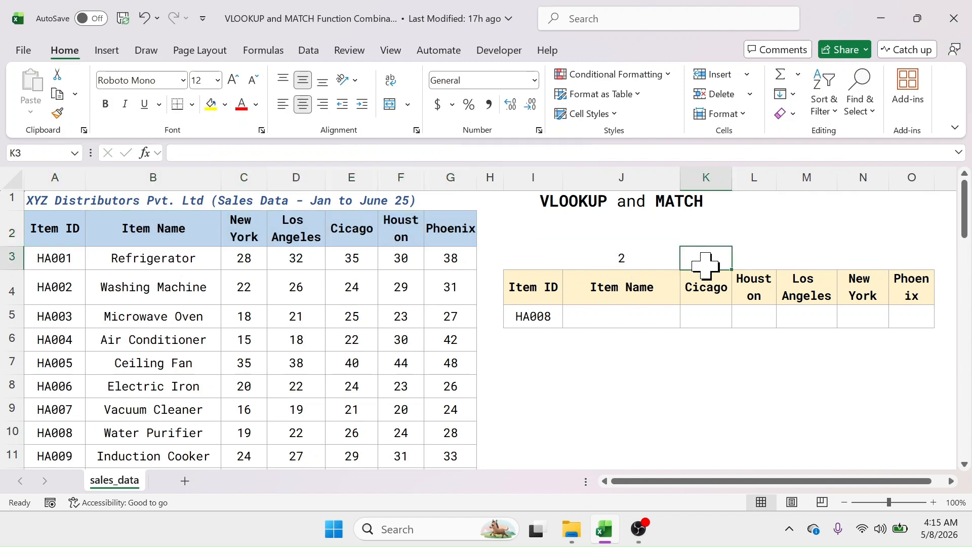
pyautogui.write('=')
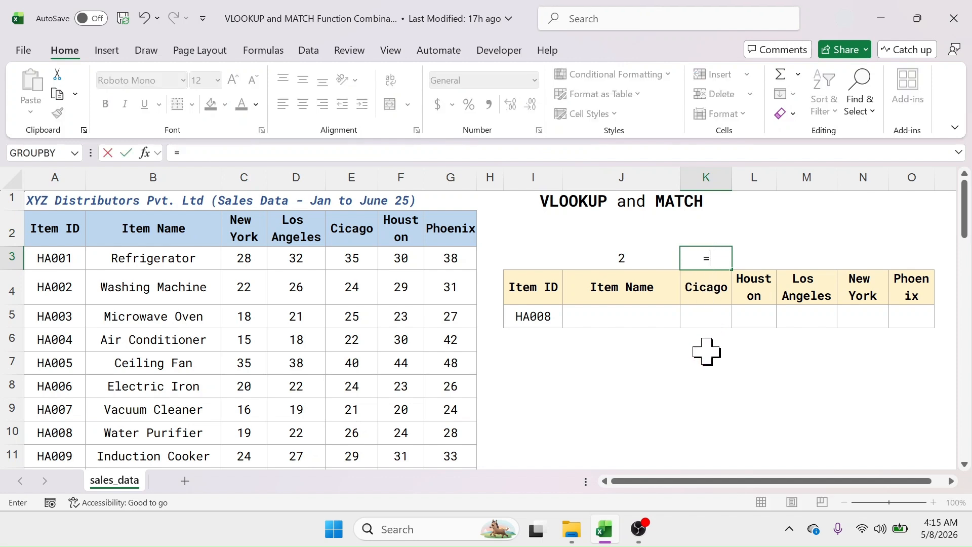
pyautogui.write('MATCH(')
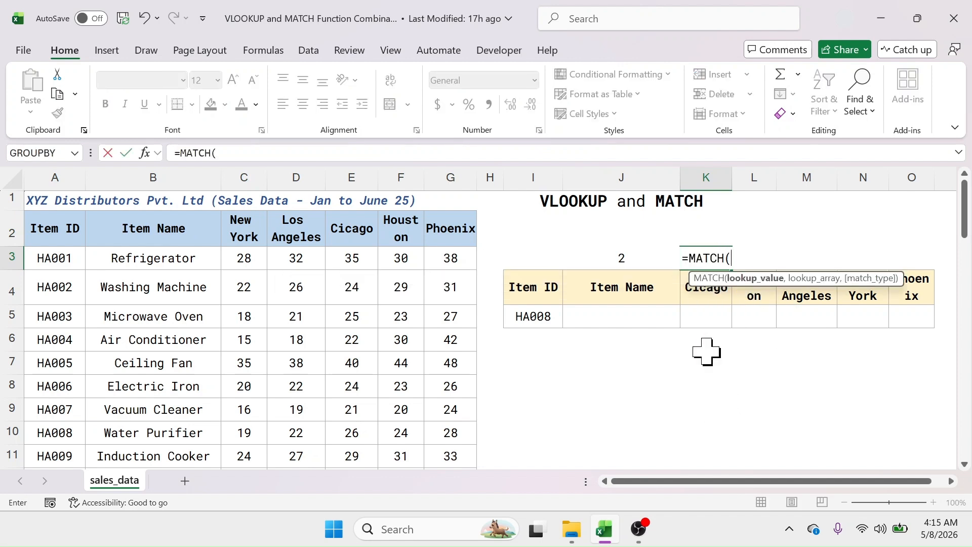
pyautogui.click(702, 298)
pyautogui.write(',')
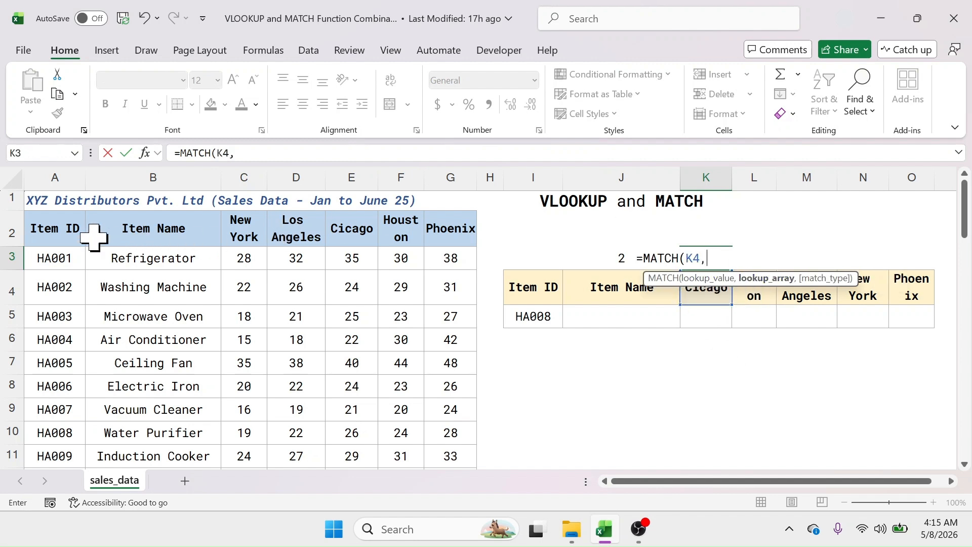
pyautogui.click(62, 231)
pyautogui.moveTo(61, 231); pyautogui.dragTo(436, 228)
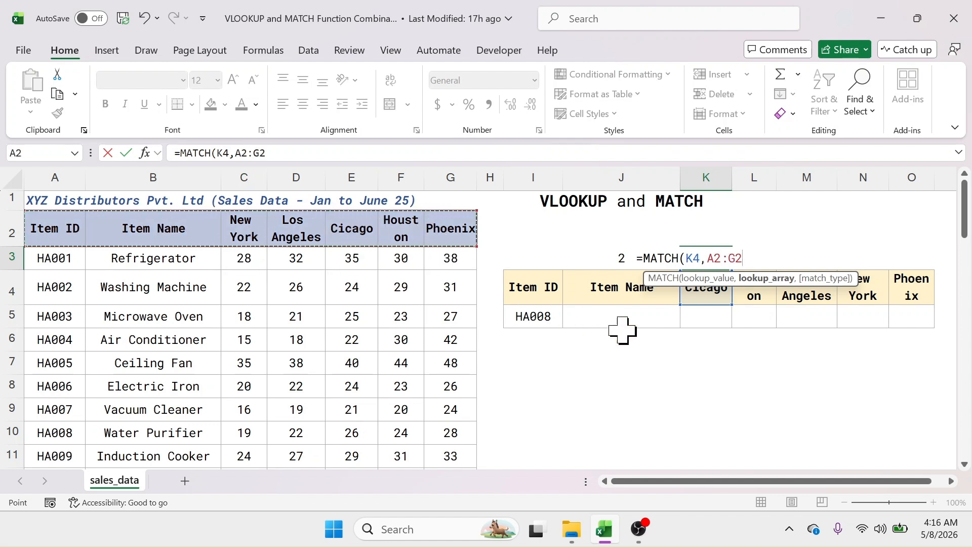
pyautogui.write(',')
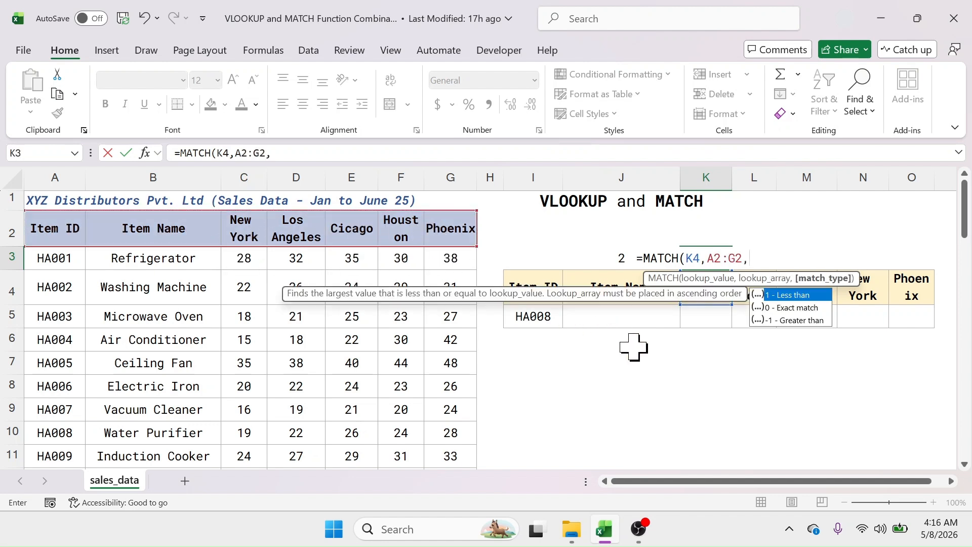
pyautogui.doubleClick(790, 308)
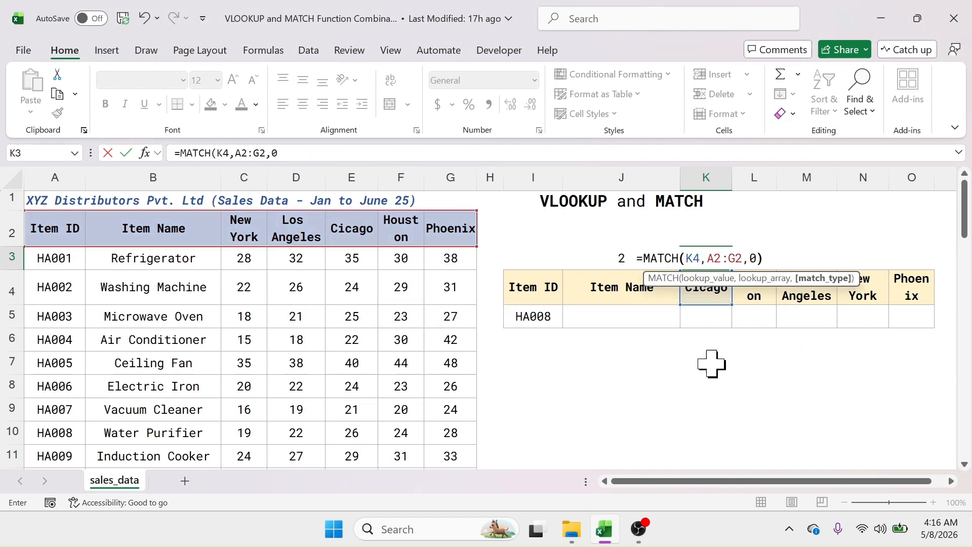
pyautogui.press('Return')
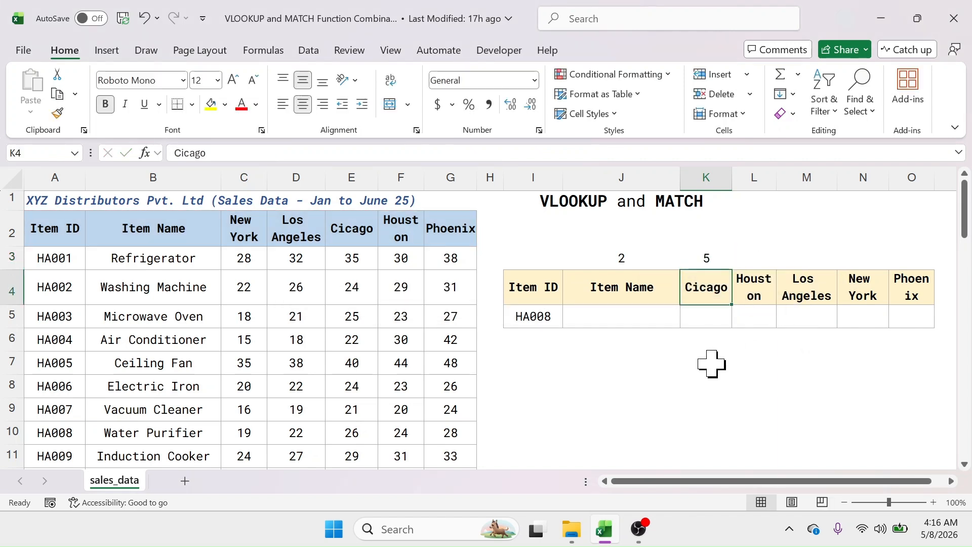
# Step: Check the K3 result against the sales table headers in A2:G2 and review the remaining city headers of the lookup table
pyautogui.click(715, 258)
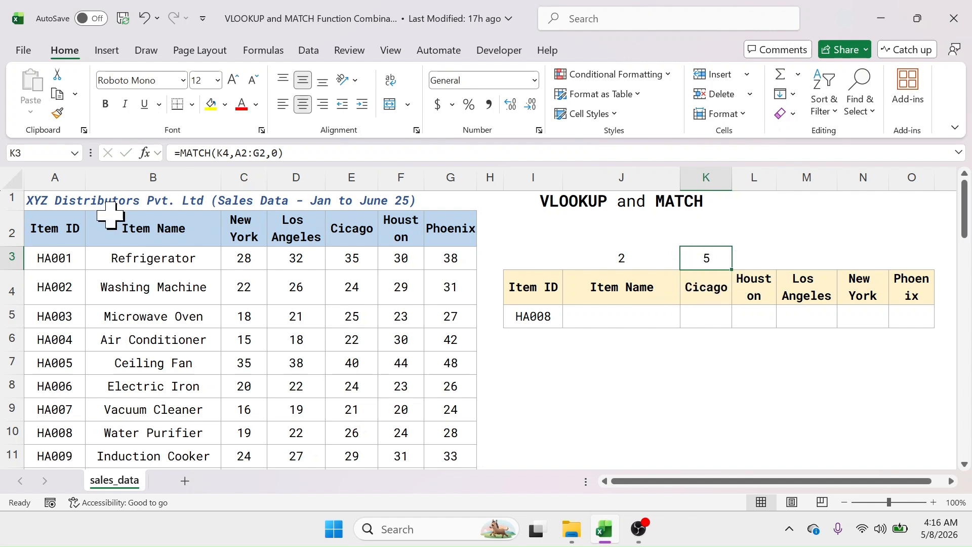
pyautogui.moveTo(63, 226); pyautogui.dragTo(446, 227)
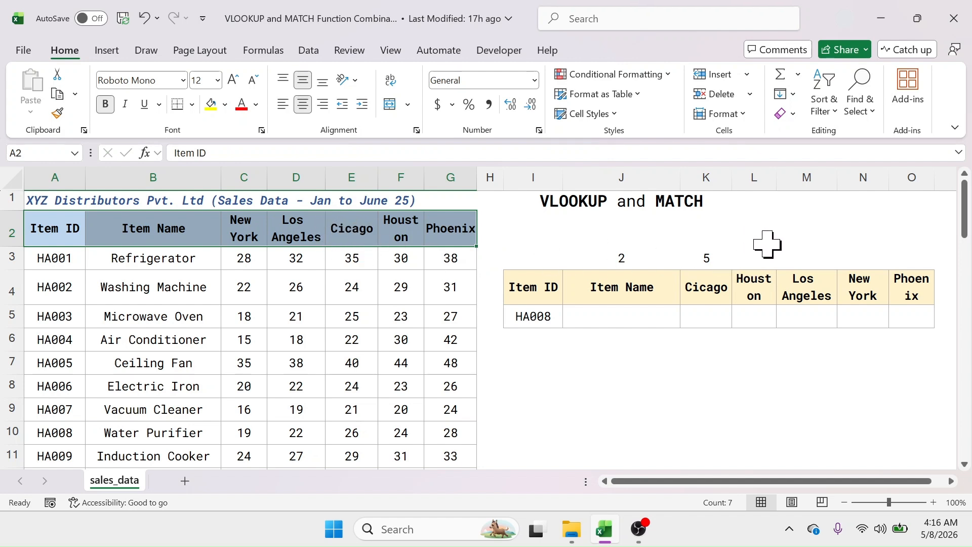
pyautogui.click(706, 292)
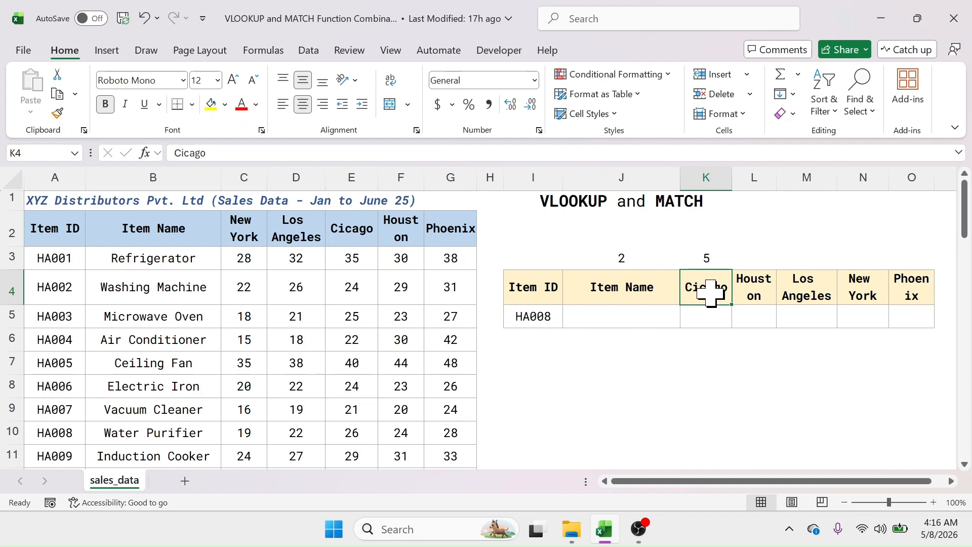
pyautogui.click(750, 286)
pyautogui.click(809, 289)
pyautogui.click(871, 288)
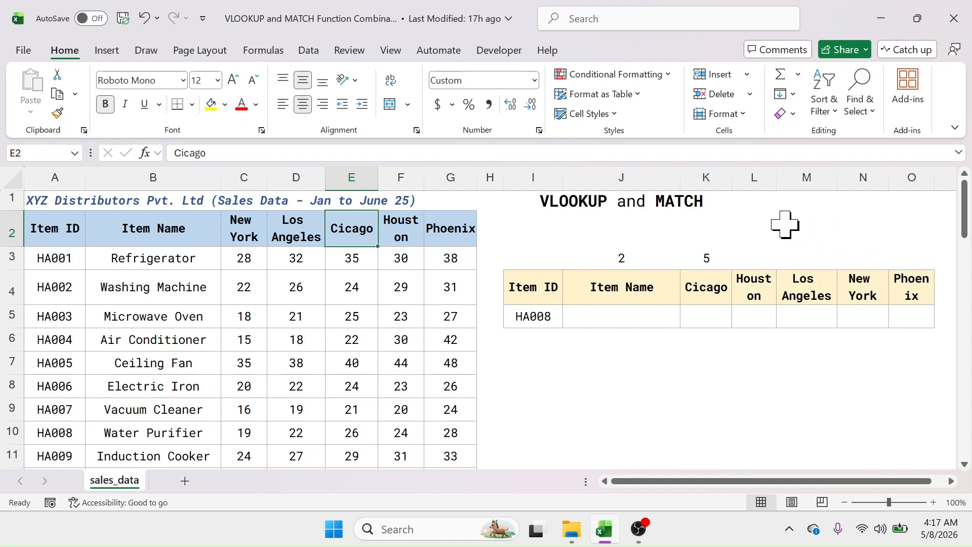
# Step: Make the lookup array in J3's formula absolute so it reads =MATCH(J4,$A$2:$G$2,0)
pyautogui.click(637, 261)
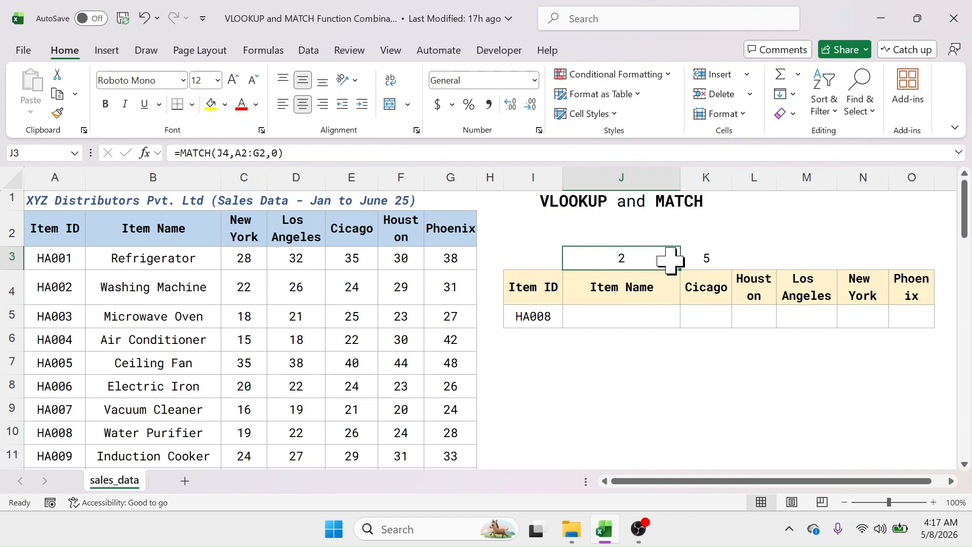
pyautogui.doubleClick(608, 256)
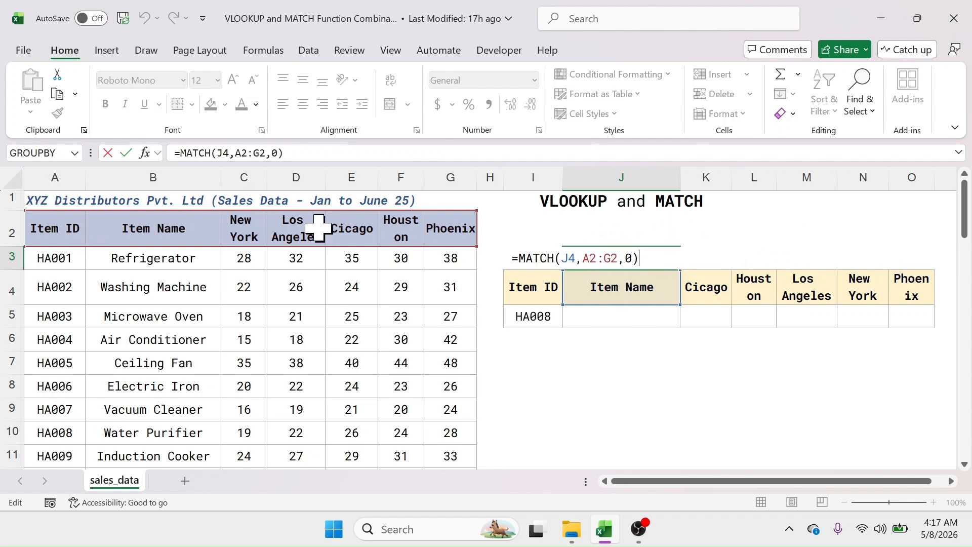
pyautogui.click(590, 258)
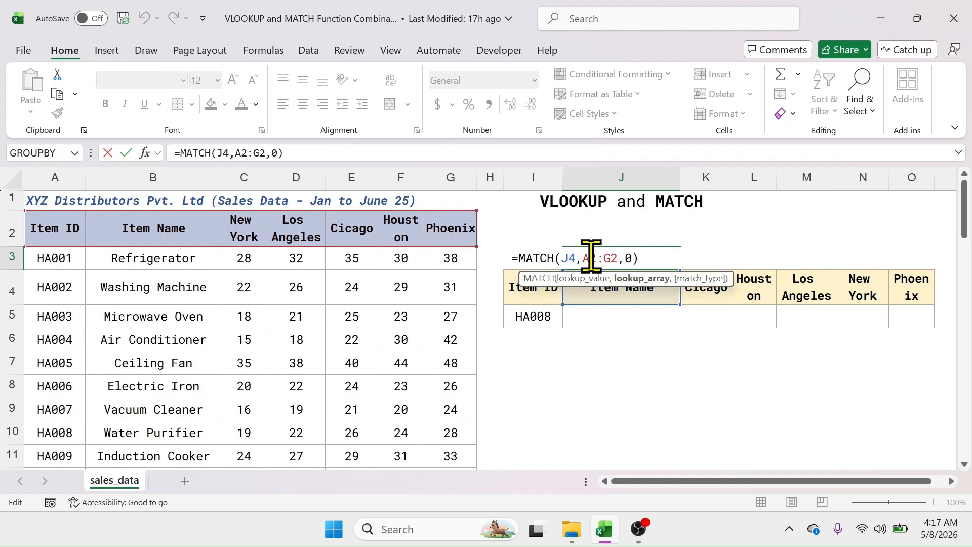
pyautogui.press('F4')
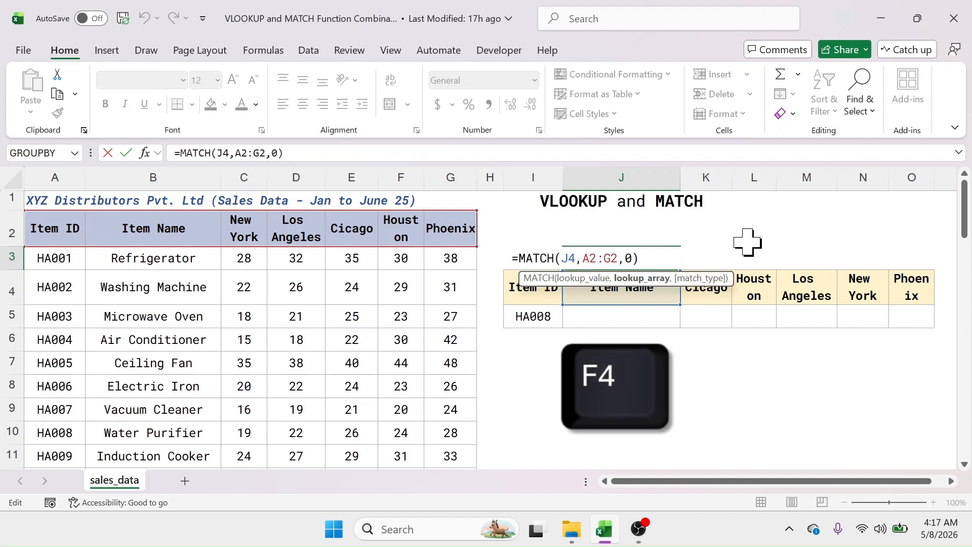
pyautogui.click(626, 257)
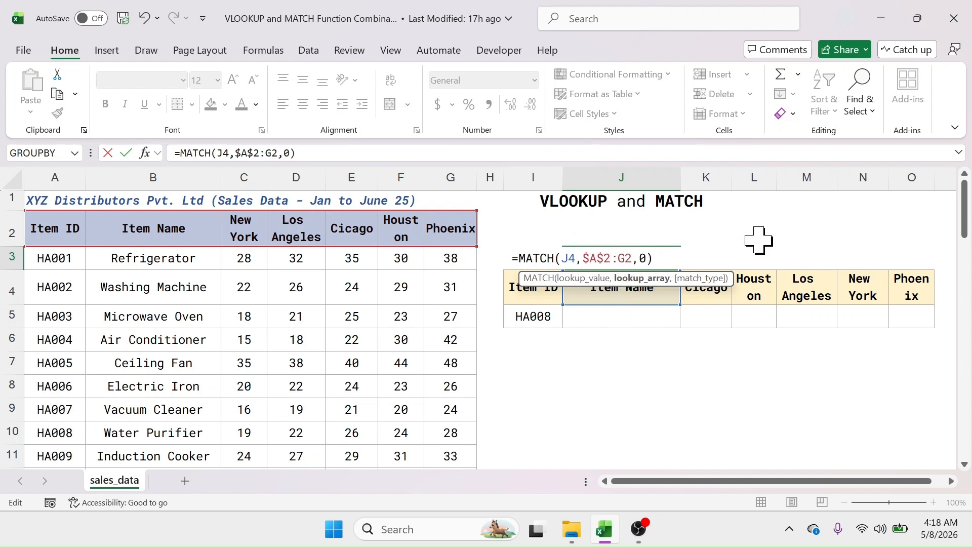
pyautogui.press('F4')
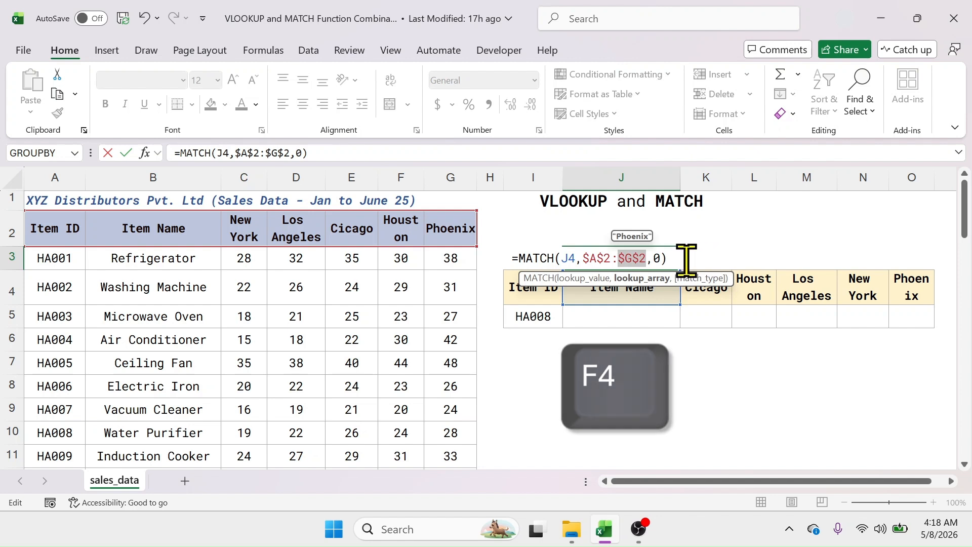
pyautogui.press('Return')
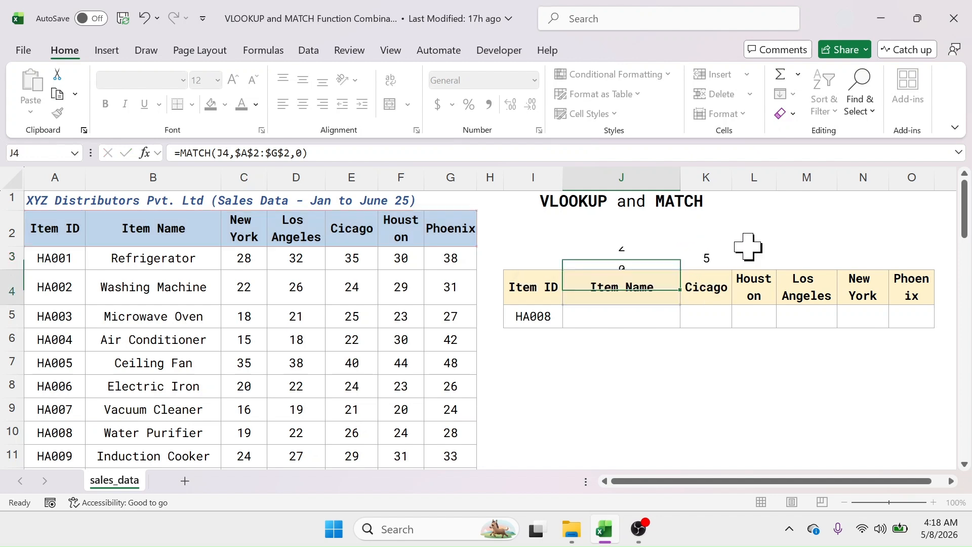
# Step: Fill the MATCH formula from J3 across to O3 above the lookup table's headers
pyautogui.click(618, 255)
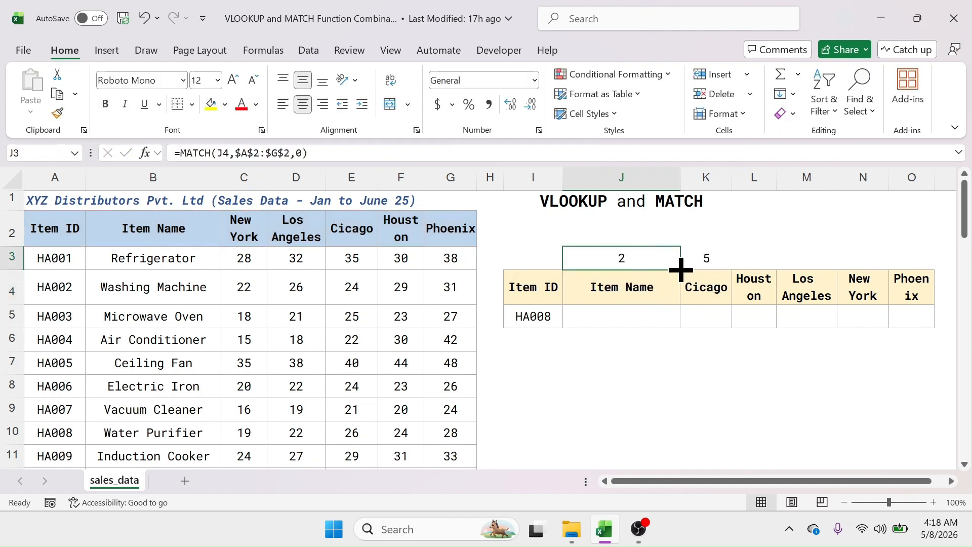
pyautogui.moveTo(679, 269); pyautogui.dragTo(919, 267)
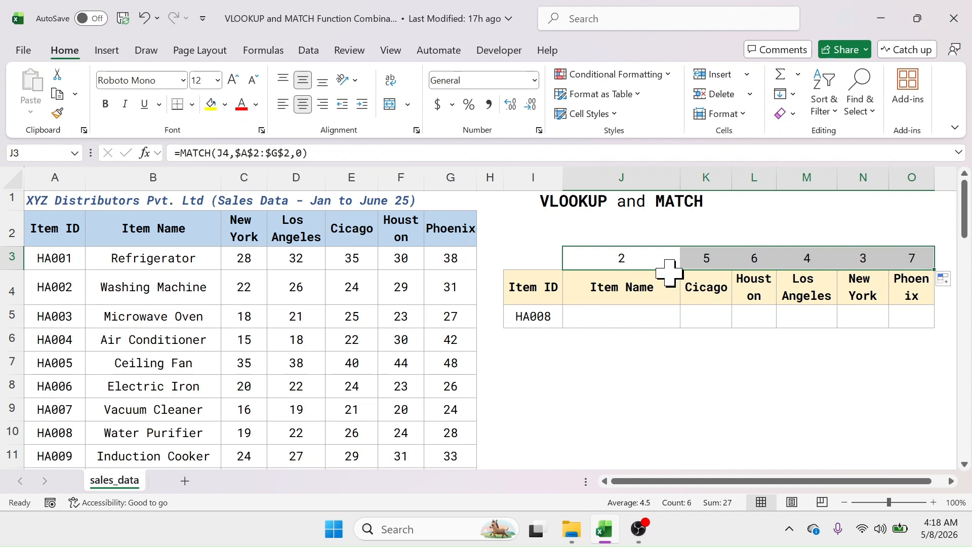
pyautogui.moveTo(631, 254); pyautogui.dragTo(624, 253)
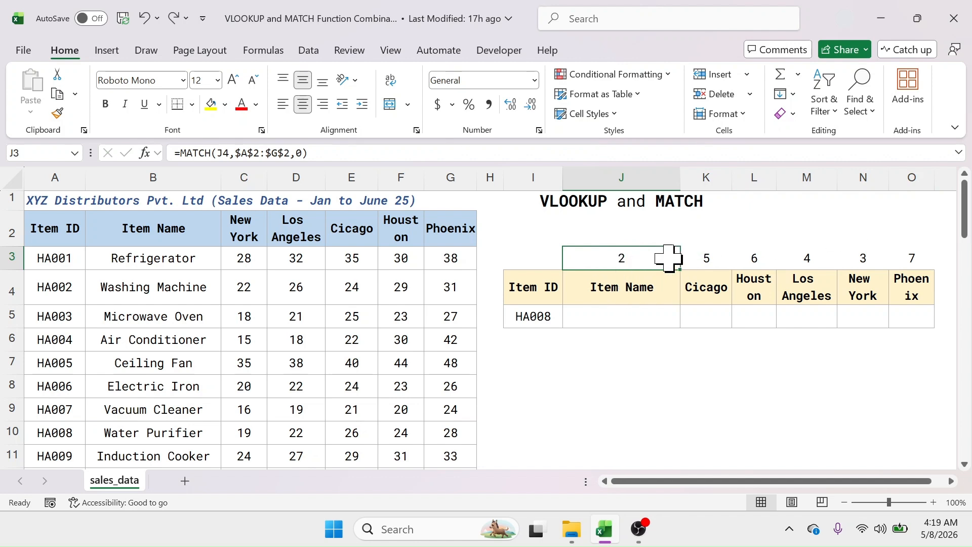
# Step: Start a VLOOKUP formula in J5 with the HA008 cell as the absolute lookup value $I$5
pyautogui.click(621, 315)
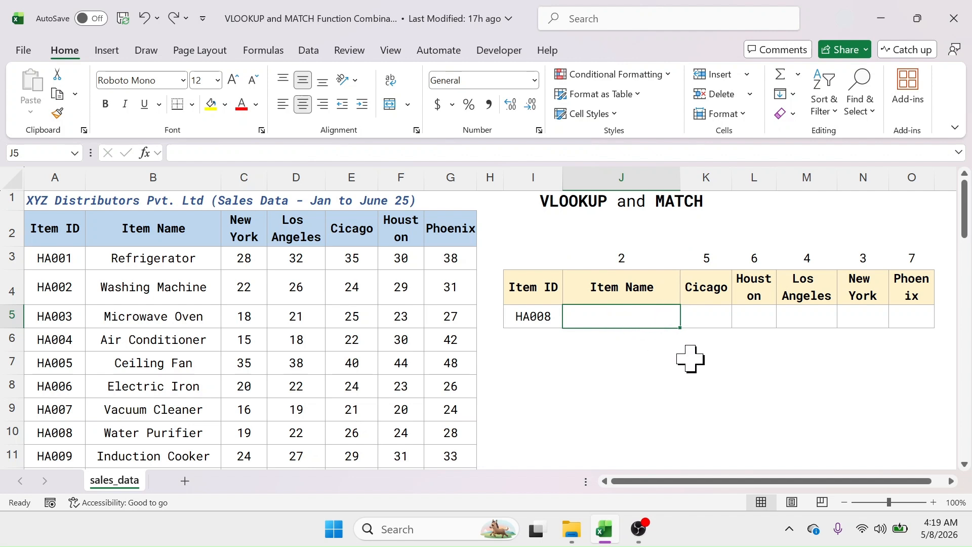
pyautogui.write('=V')
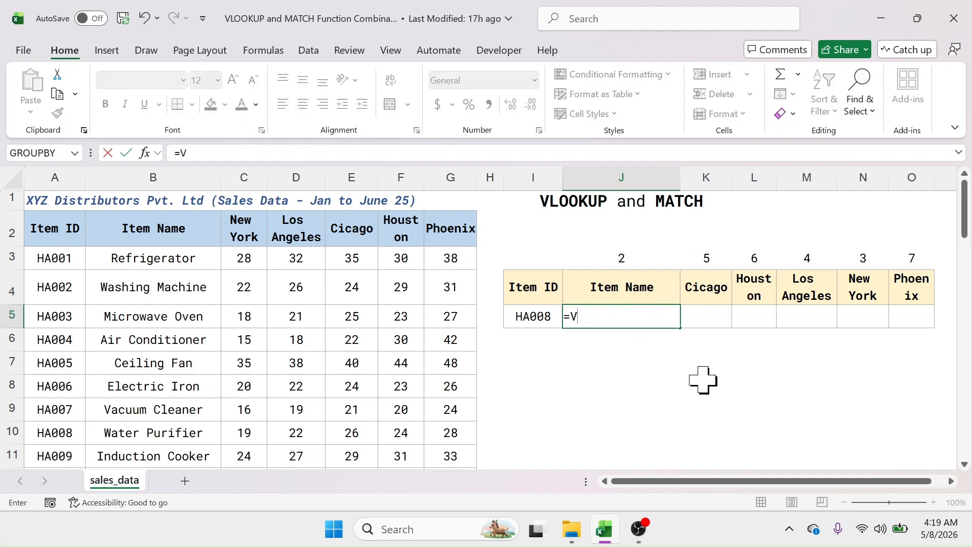
pyautogui.write('LOOKUP')
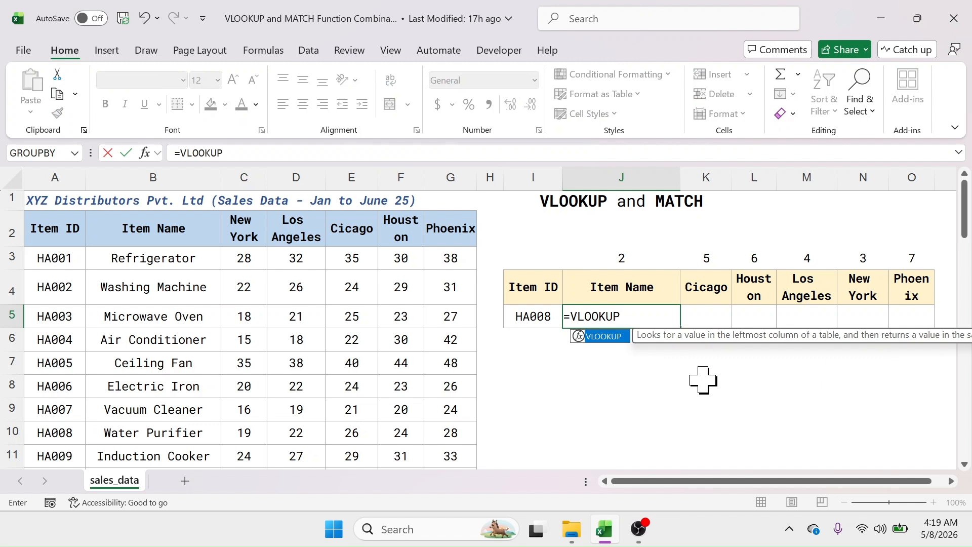
pyautogui.write('(')
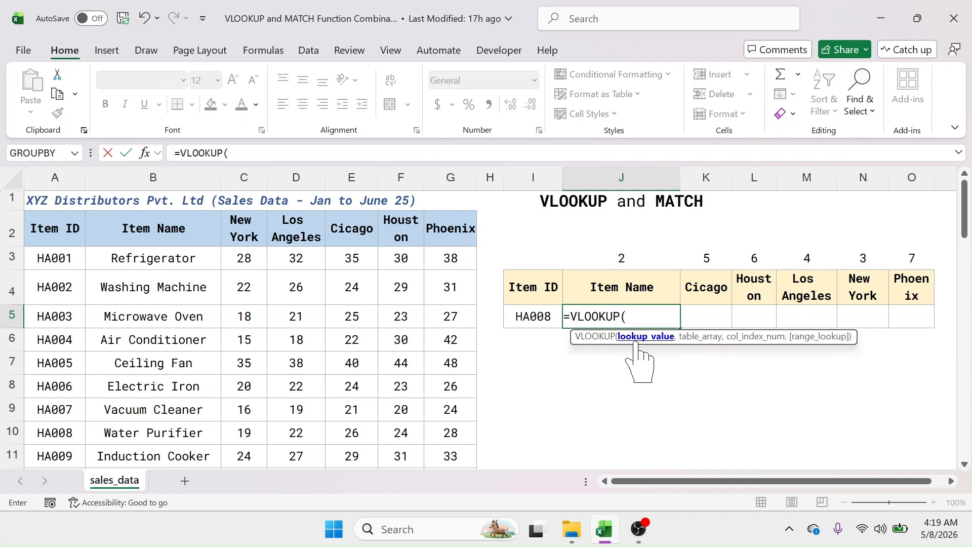
pyautogui.click(532, 311)
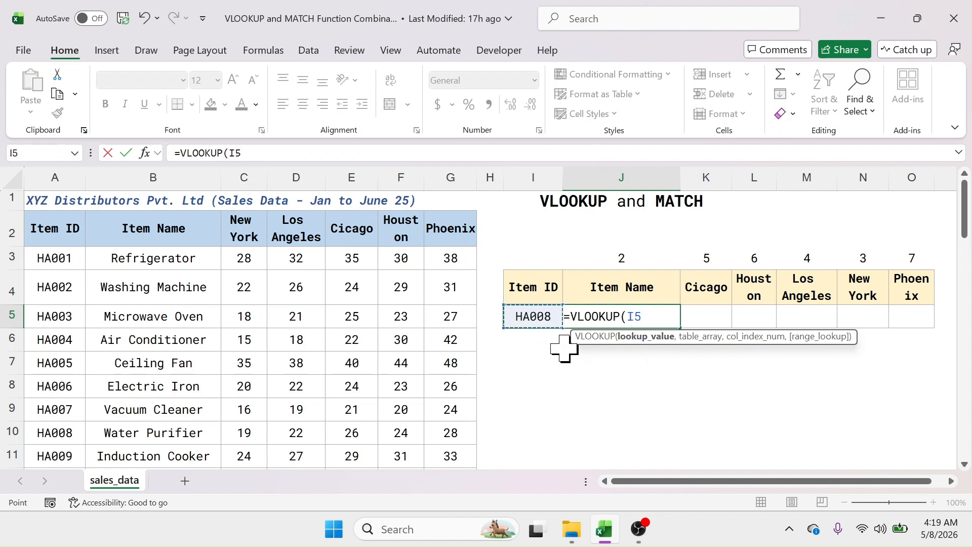
pyautogui.press('F4')
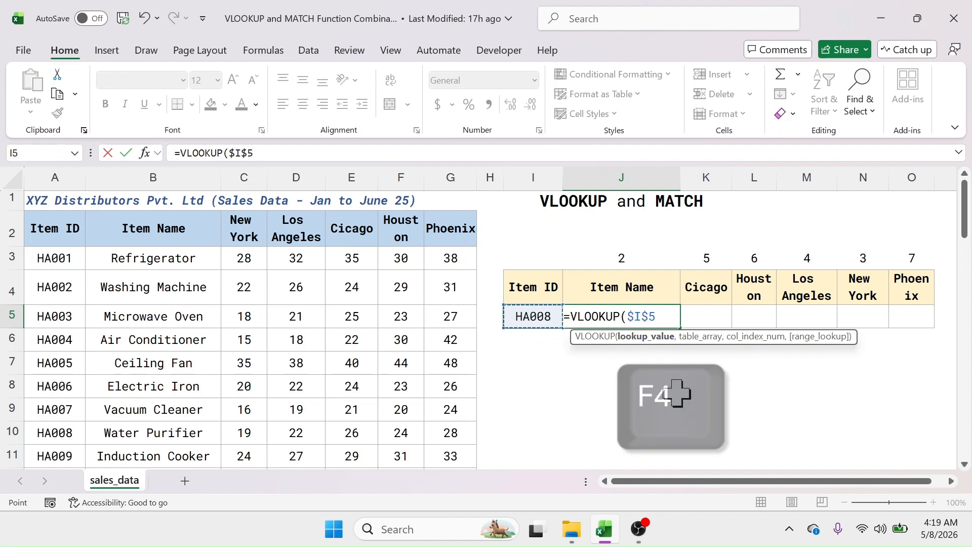
pyautogui.write(',')
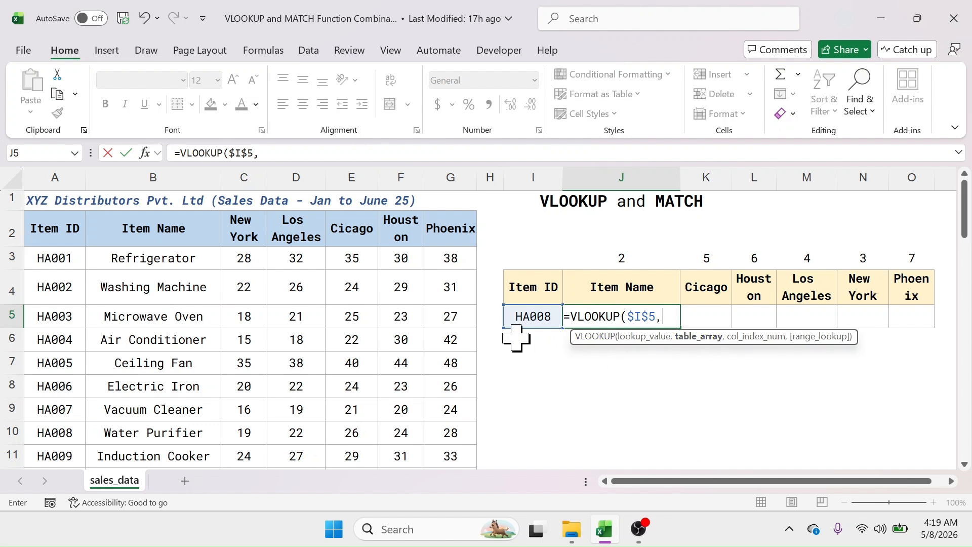
# Step: Add the sales table as the VLOOKUP's absolute table array $A$2:$G$52 in J5
pyautogui.moveTo(48, 226); pyautogui.dragTo(453, 436)
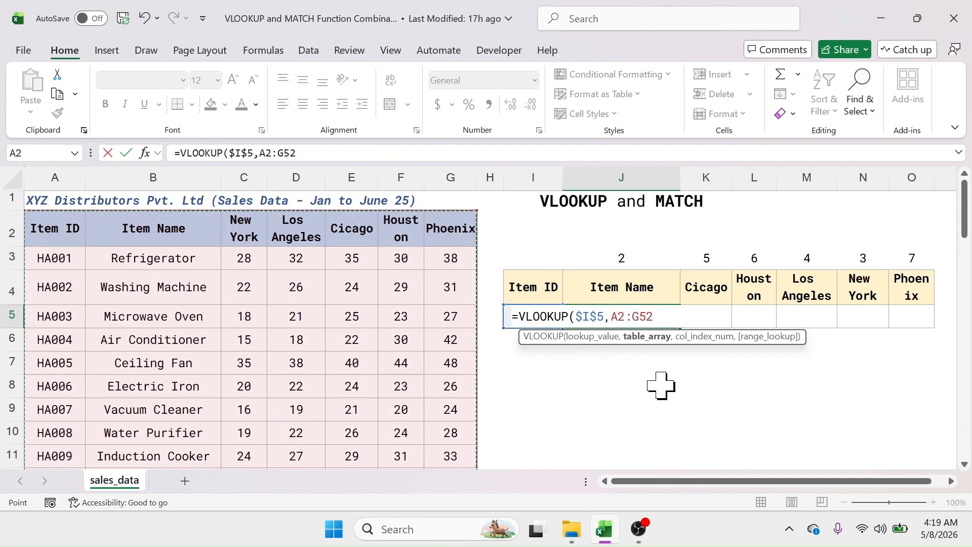
pyautogui.press('F4')
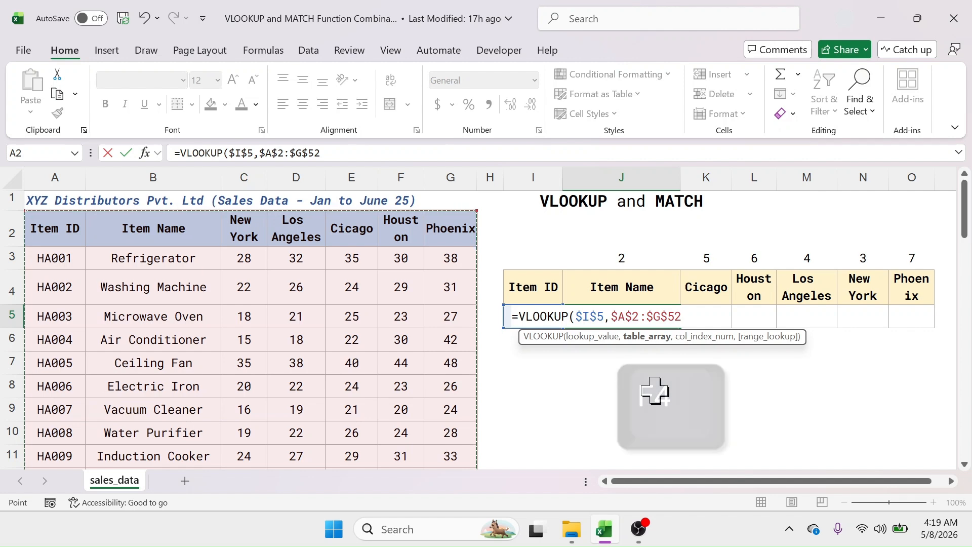
pyautogui.write(',')
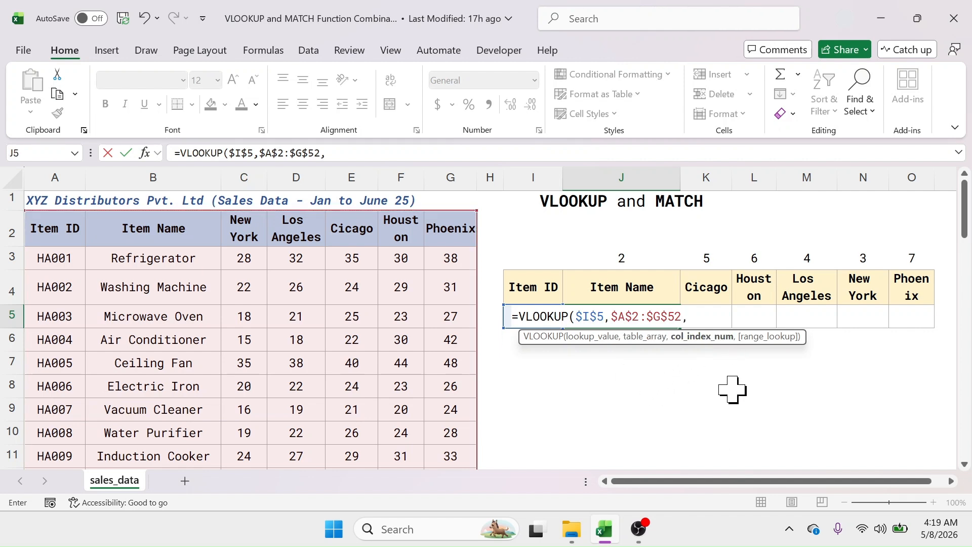
# Step: Nest MATCH(J4,$A$2:$G$2,0) as the column index number of the VLOOKUP in J5
pyautogui.write('MA')
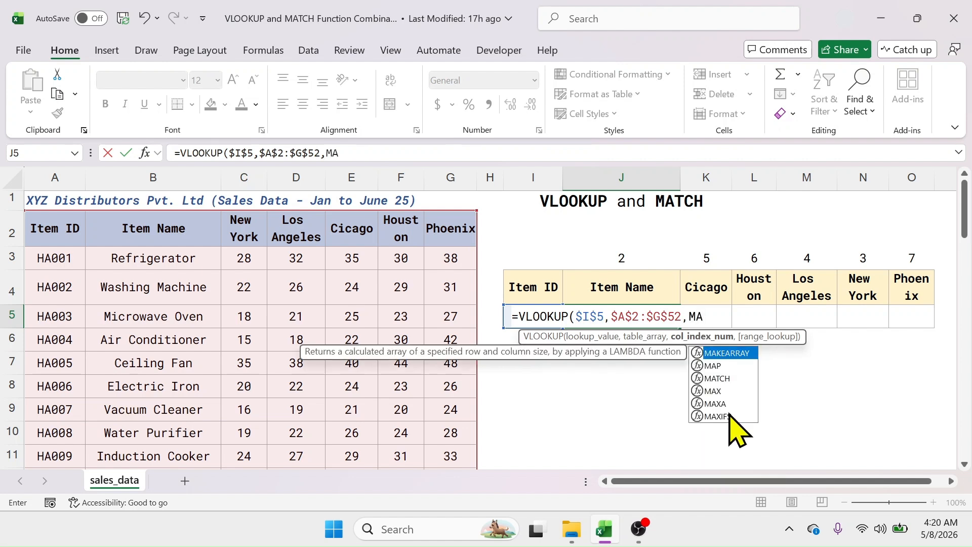
pyautogui.write('TCH(')
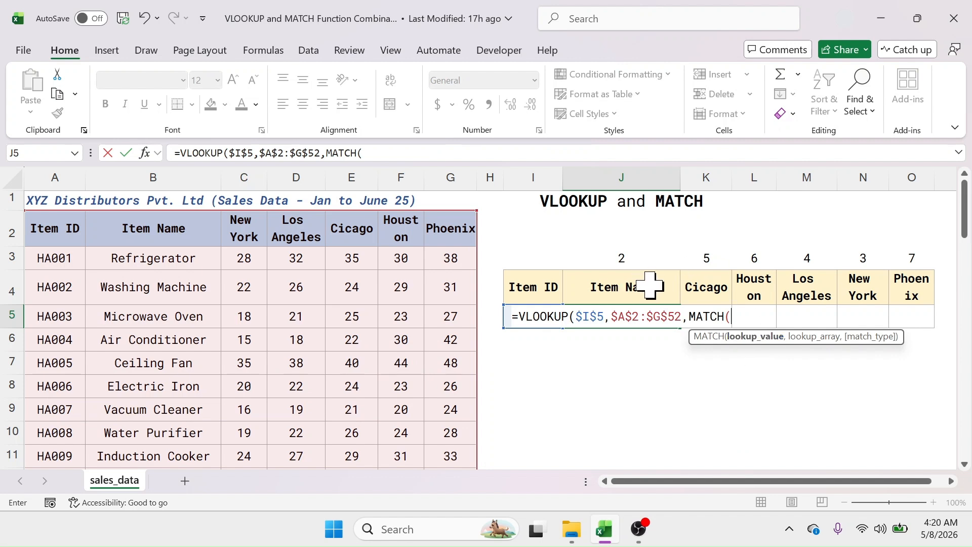
pyautogui.click(611, 287)
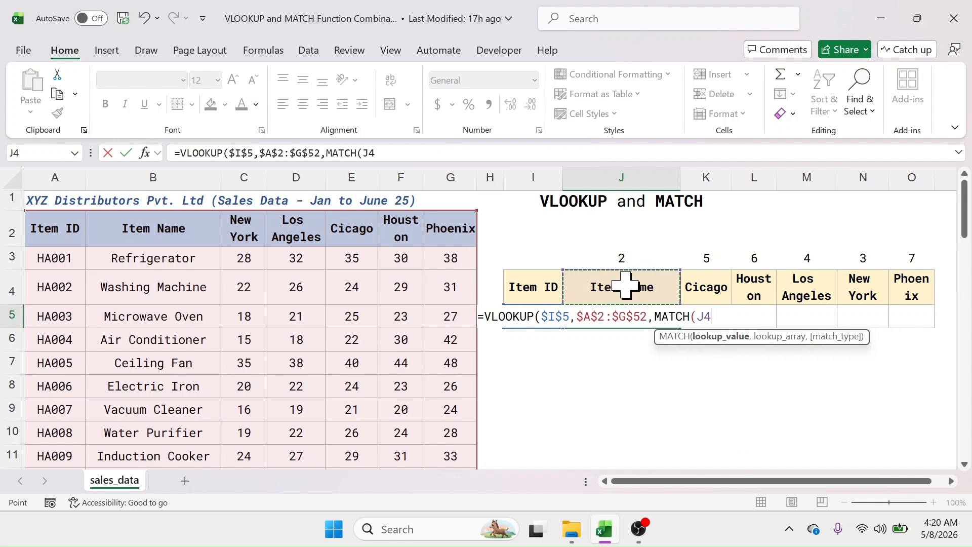
pyautogui.write(',')
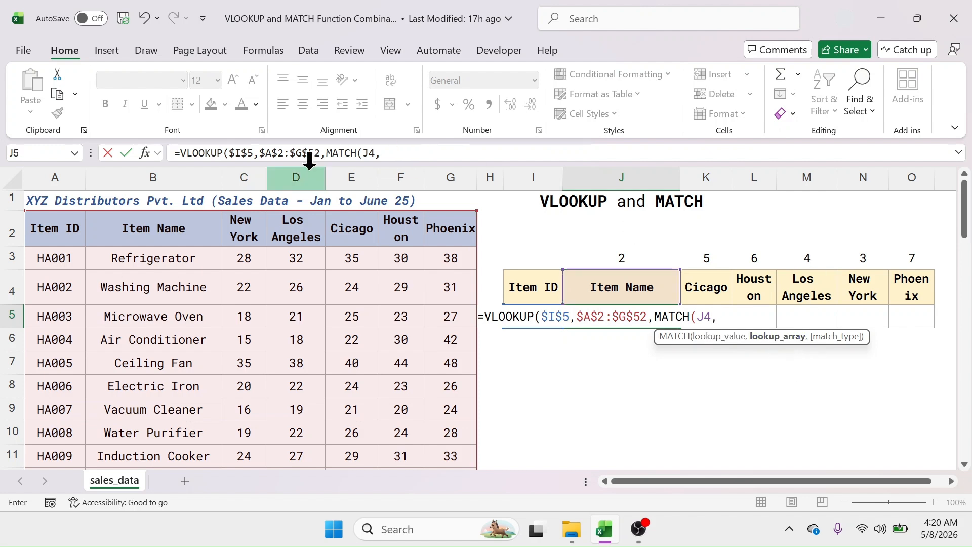
pyautogui.moveTo(57, 229); pyautogui.dragTo(444, 227)
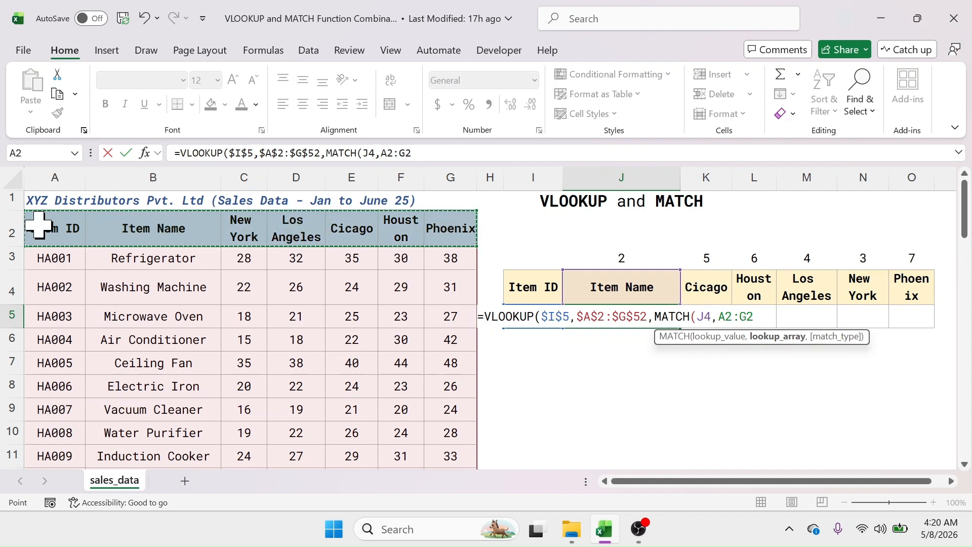
pyautogui.press('F4')
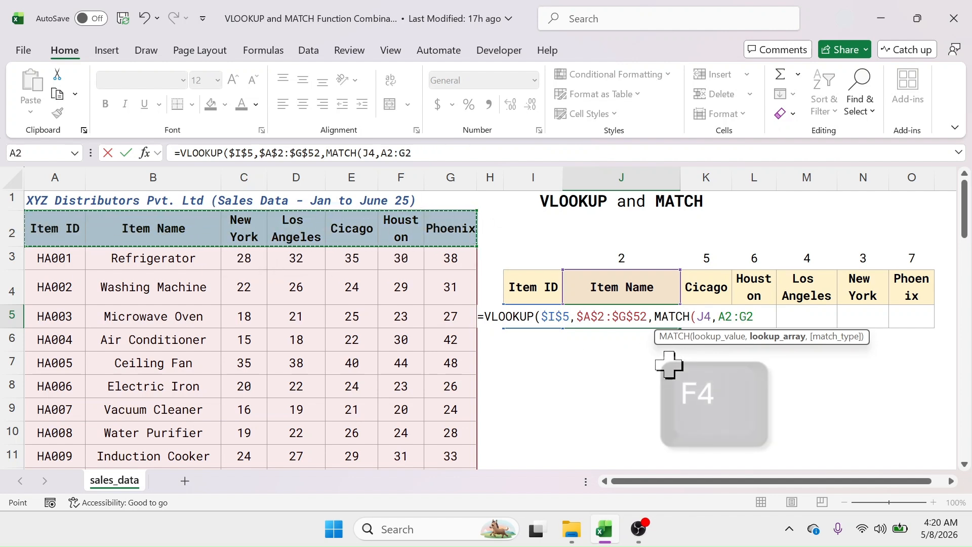
pyautogui.write(',')
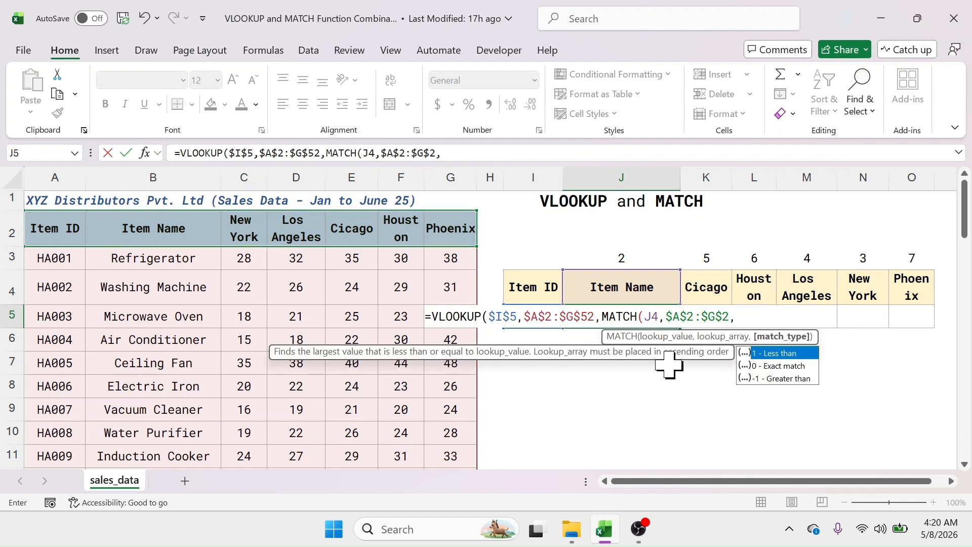
pyautogui.doubleClick(780, 367)
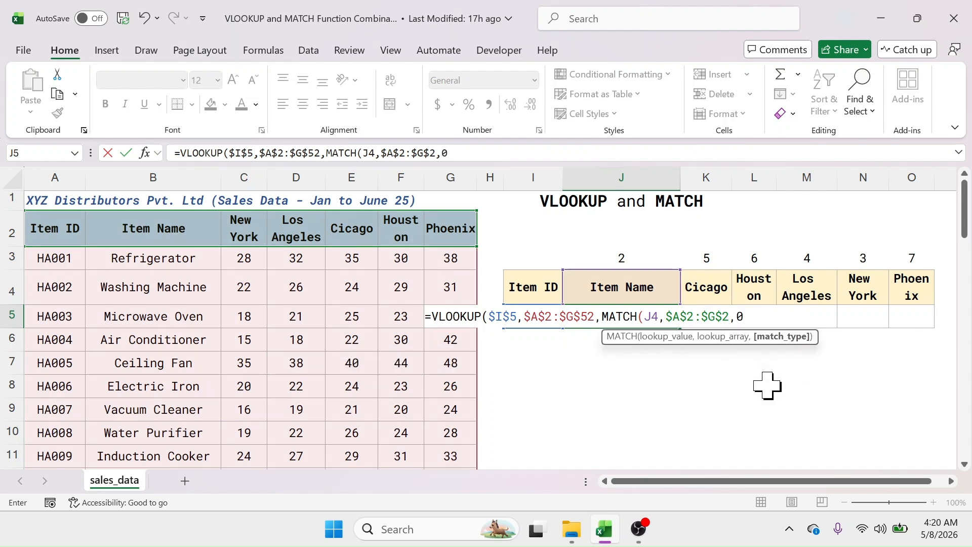
pyautogui.write(')')
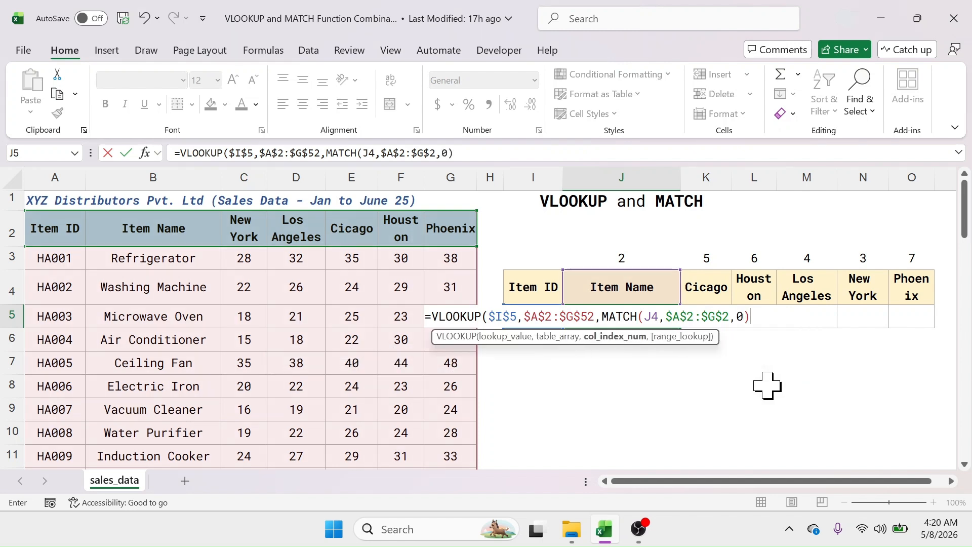
# Step: Complete the J5 VLOOKUP with FALSE for an exact match and enter the formula
pyautogui.write(',')
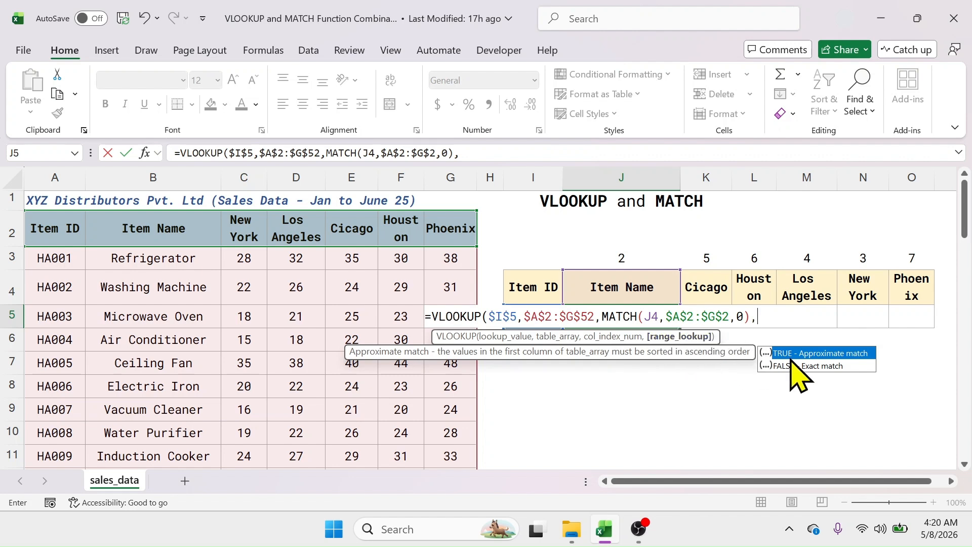
pyautogui.doubleClick(809, 367)
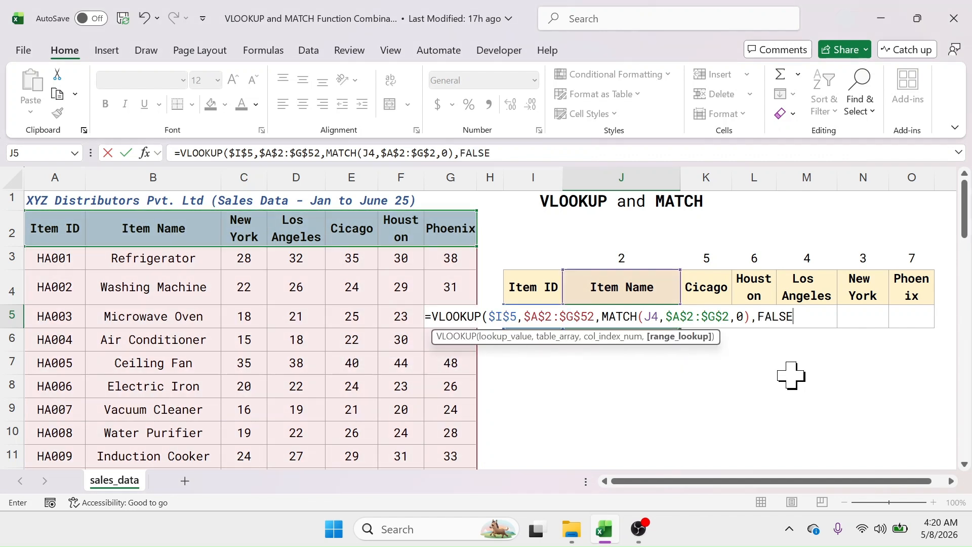
pyautogui.write(')')
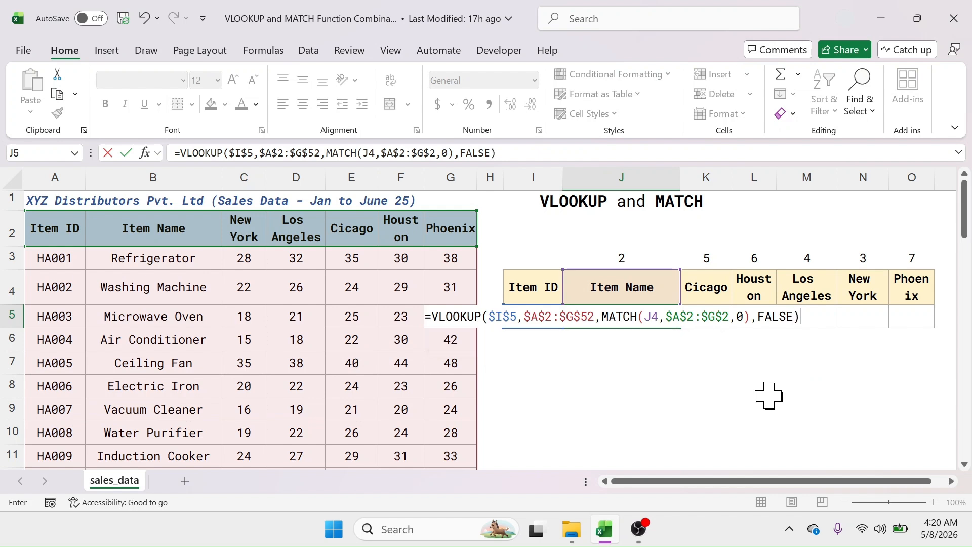
pyautogui.press('Return')
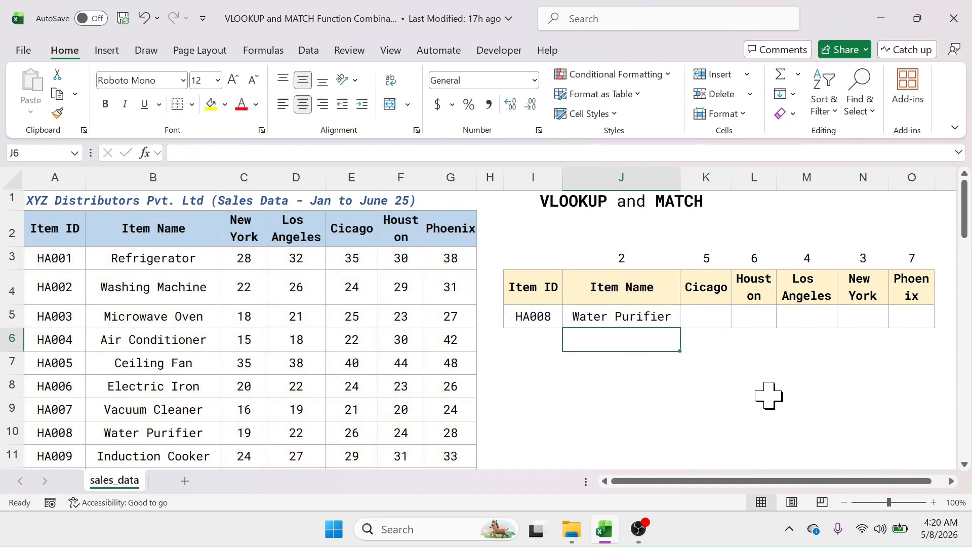
# Step: Fill the VLOOKUP and MATCH formula from J5 across to O5 and review the filled city cells
pyautogui.click(646, 315)
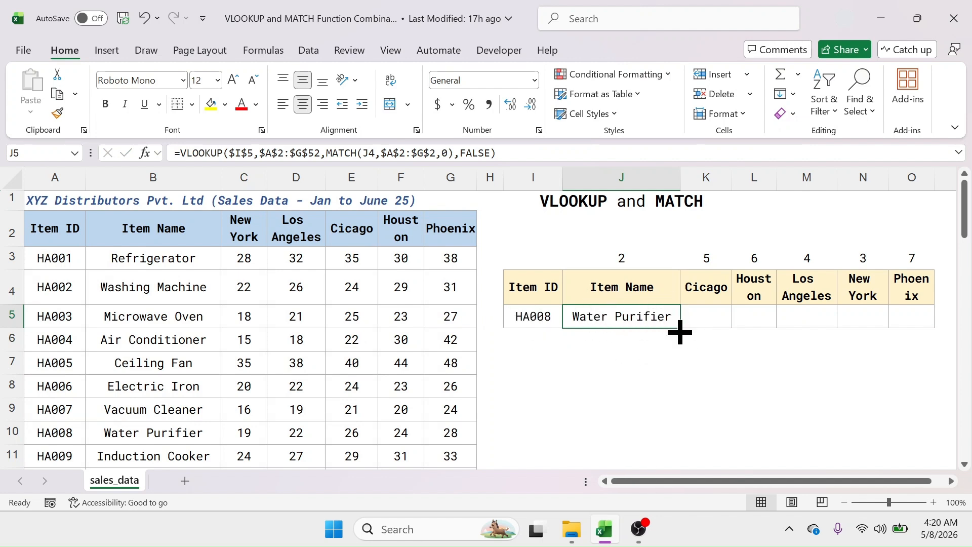
pyautogui.moveTo(680, 331); pyautogui.dragTo(913, 323)
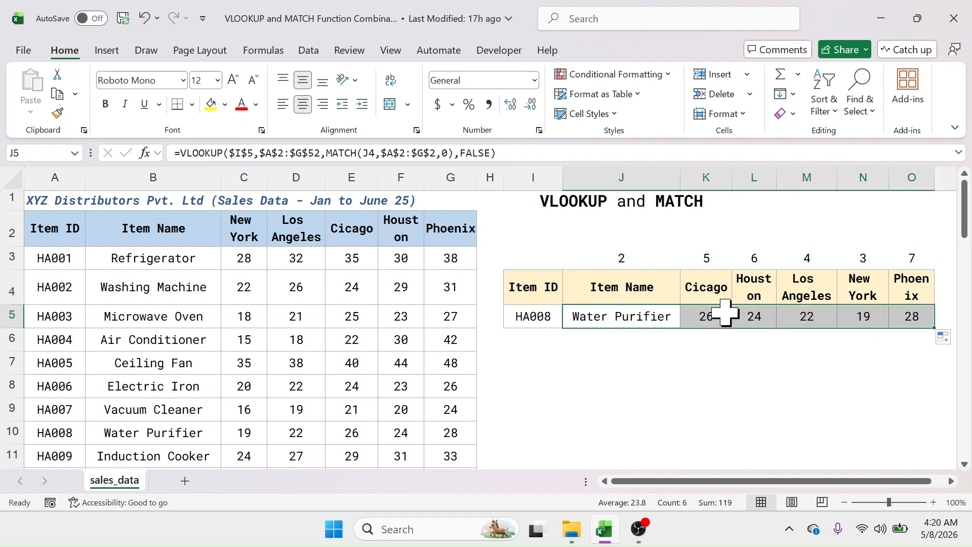
pyautogui.click(711, 311)
pyautogui.click(755, 319)
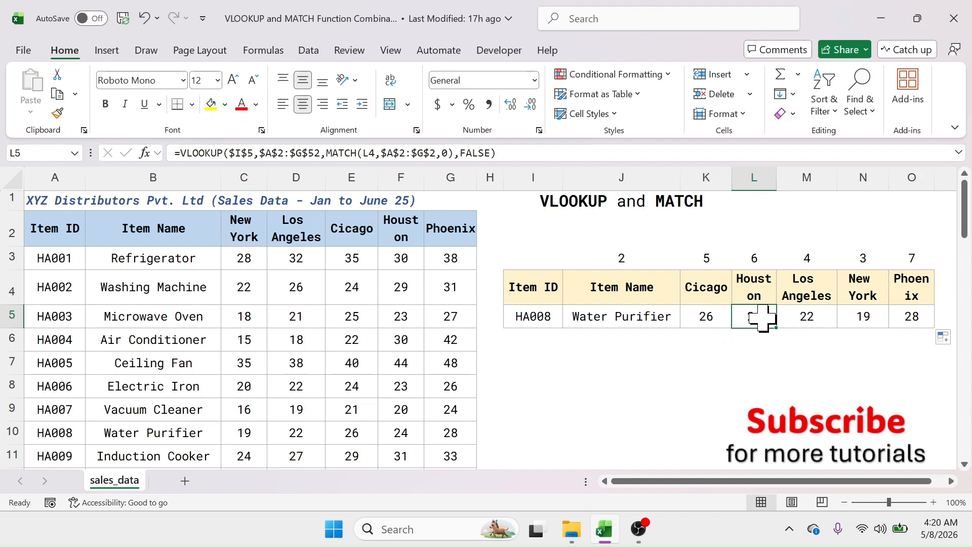
pyautogui.click(813, 317)
pyautogui.click(864, 320)
pyautogui.click(911, 317)
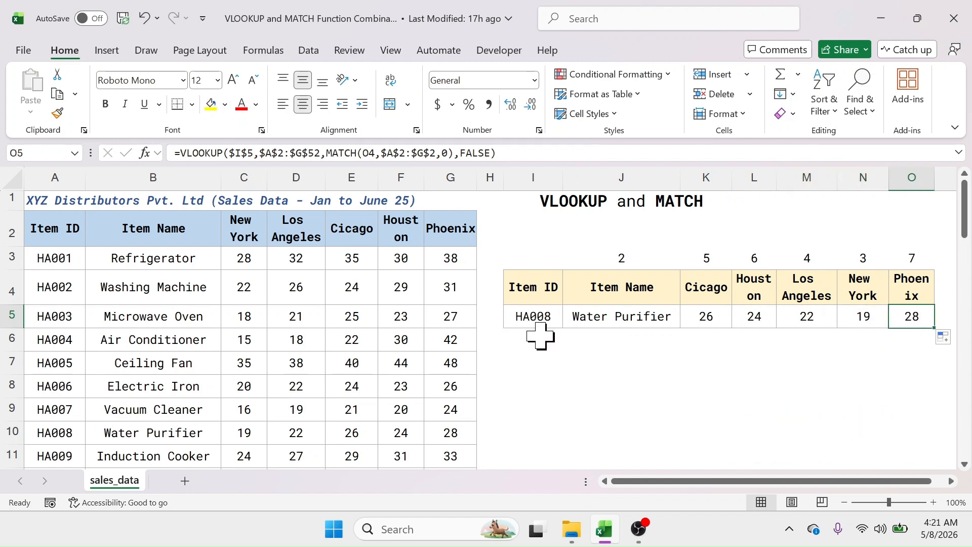
# Step: Compare the item name, Cicago and New York results for HA008 with its row in the sales table
pyautogui.click(533, 317)
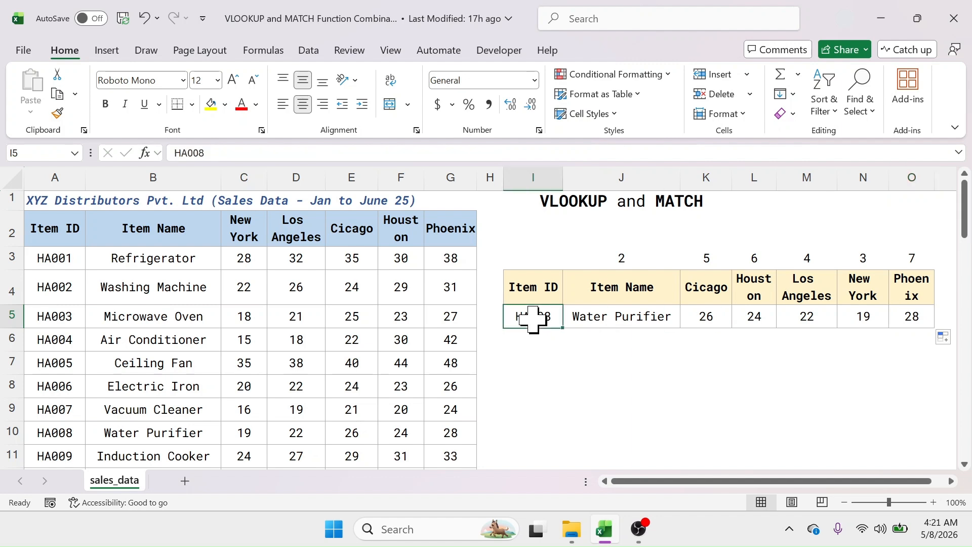
pyautogui.click(168, 434)
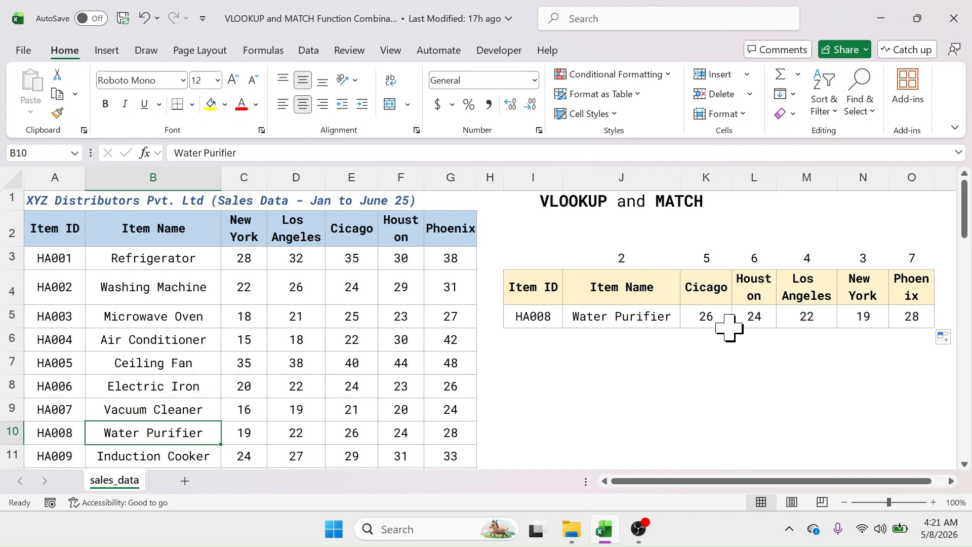
pyautogui.click(696, 324)
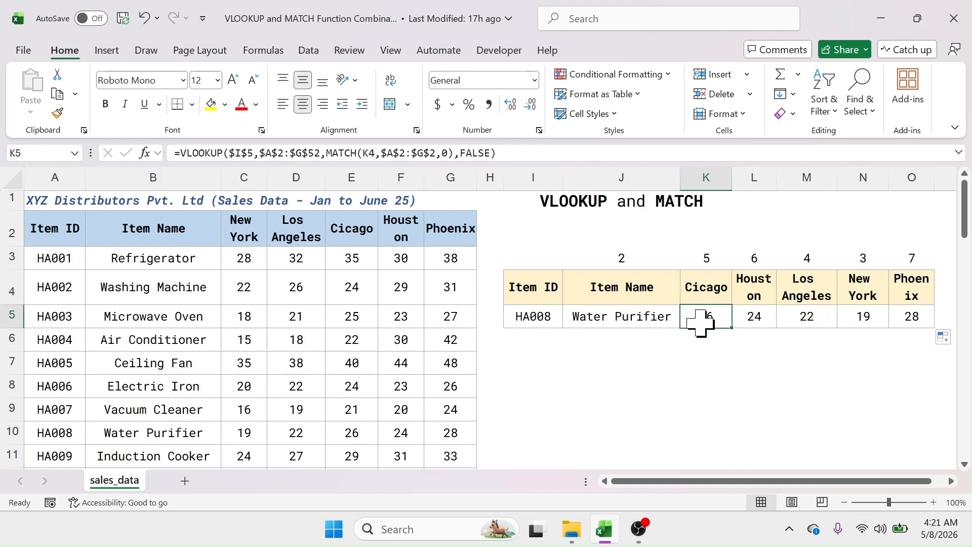
pyautogui.click(368, 436)
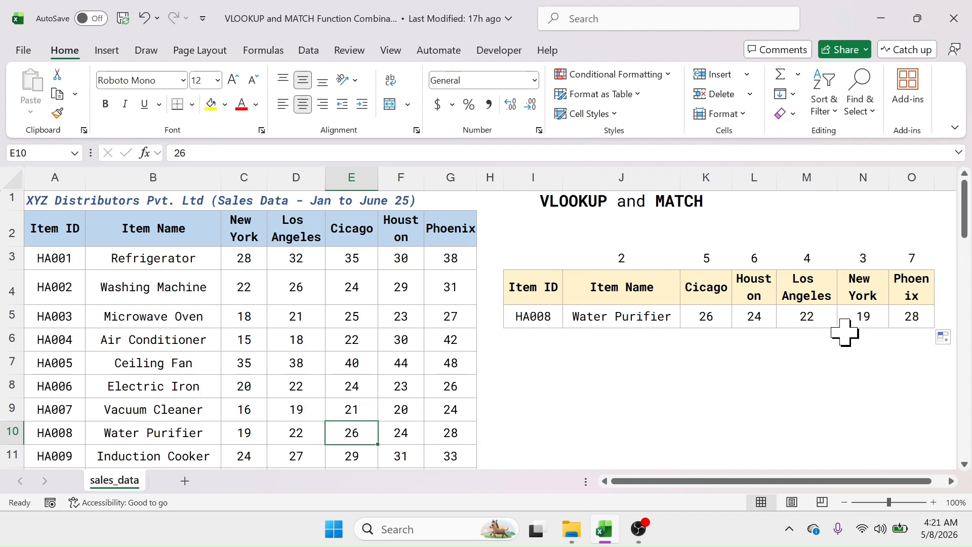
pyautogui.click(871, 323)
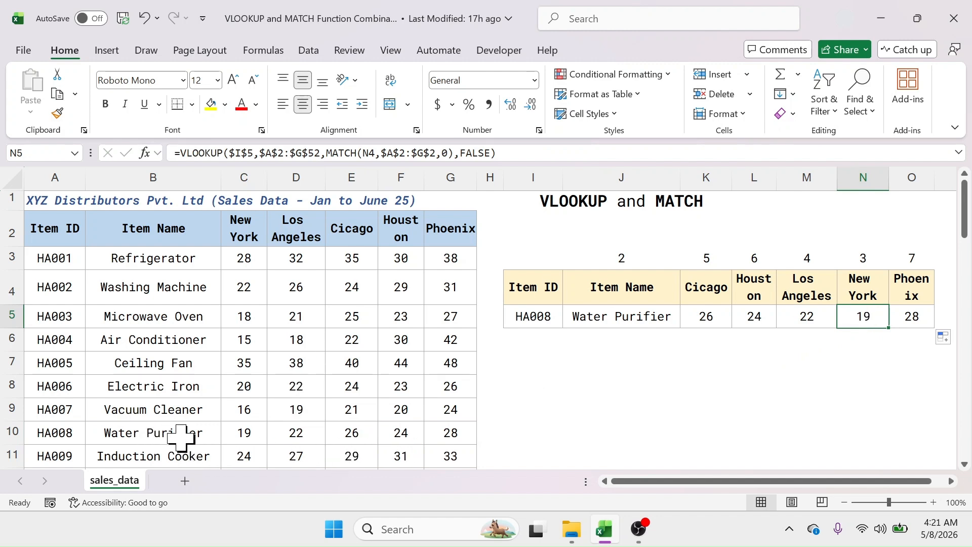
pyautogui.click(256, 433)
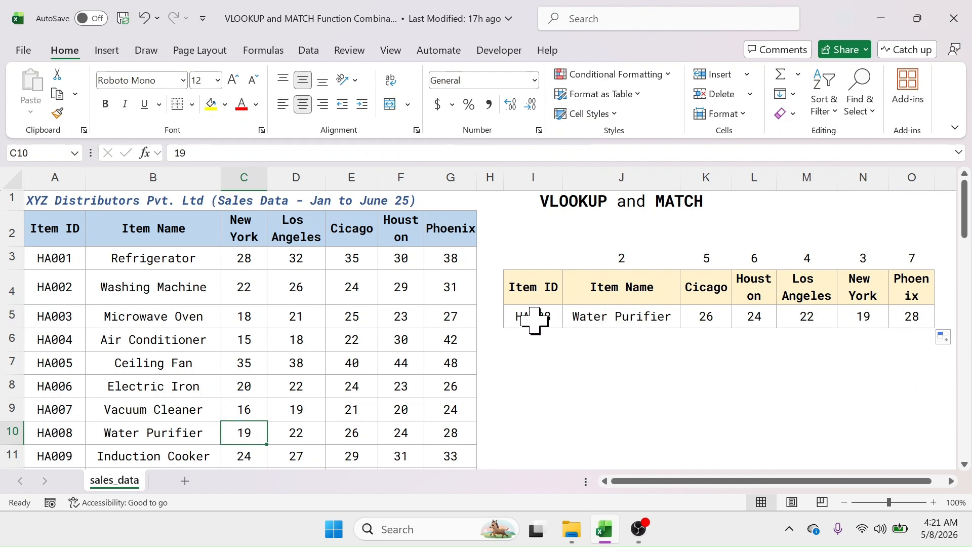
# Step: Change the lookup Item ID in I5 to HA002
pyautogui.doubleClick(552, 316)
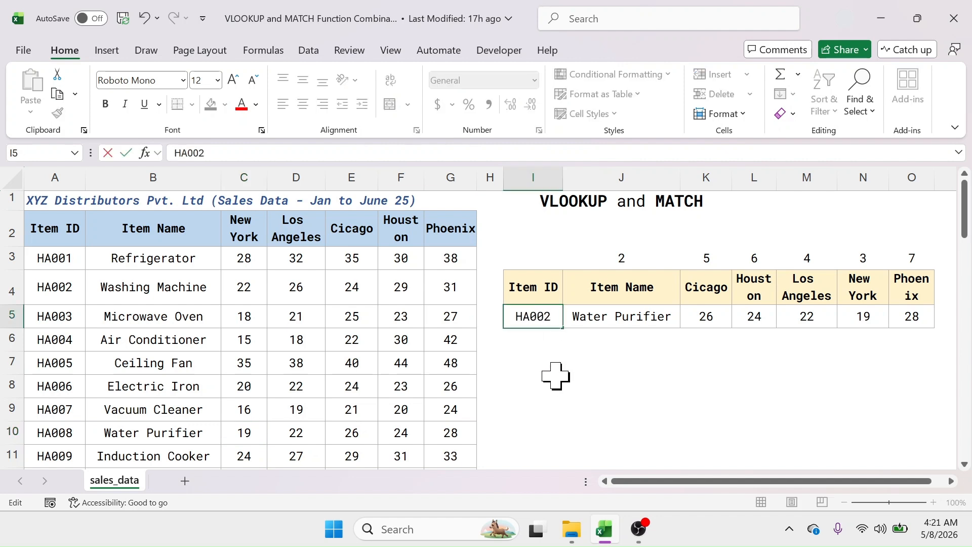
pyautogui.press('Return')
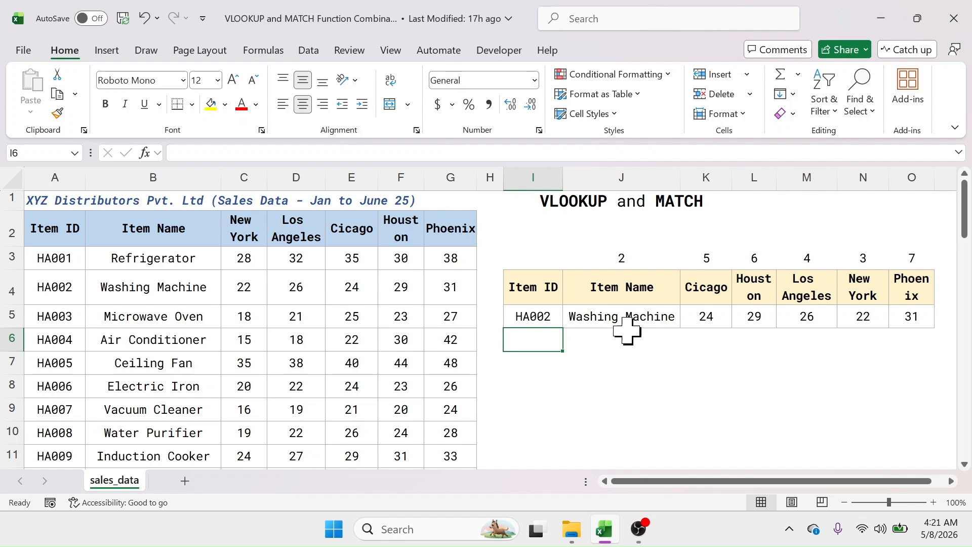